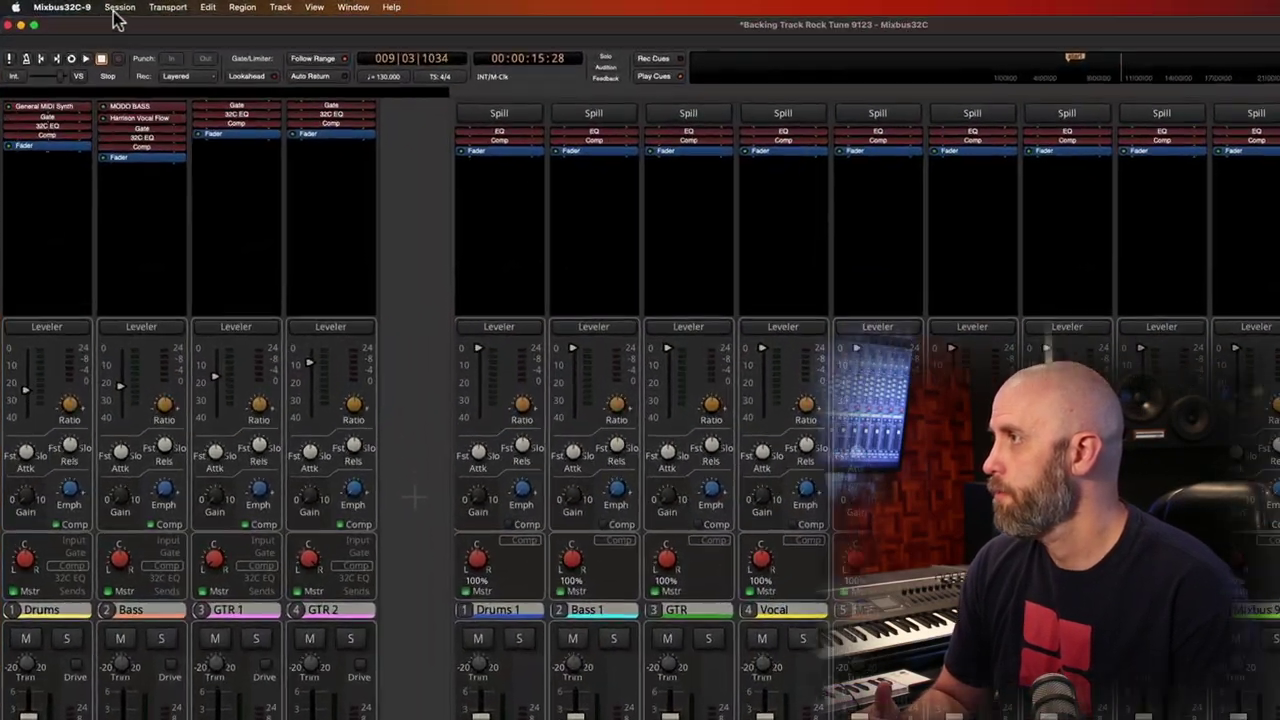
Check the Session menu's monitor options without changing them, then expand the Monitor section beside the strips.
{"action": "left_click", "coordinate": [92, 5]}
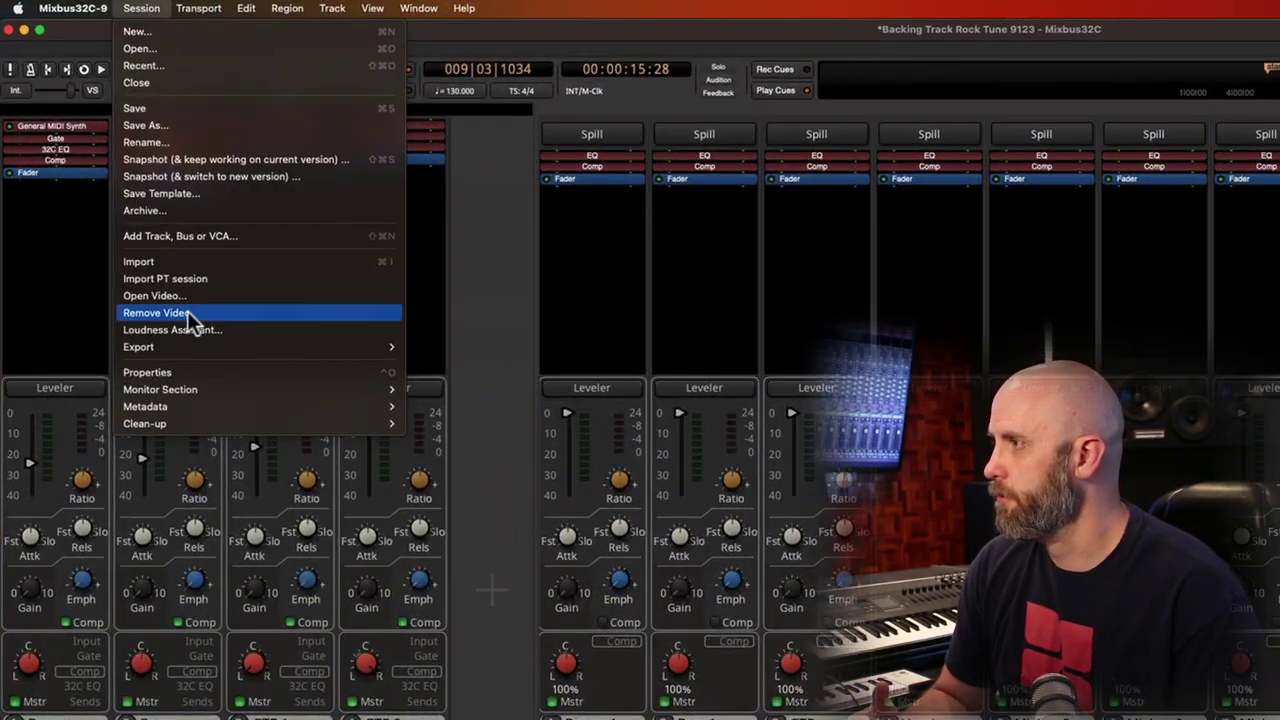
{"action": "mouse_move", "coordinate": [195, 392]}
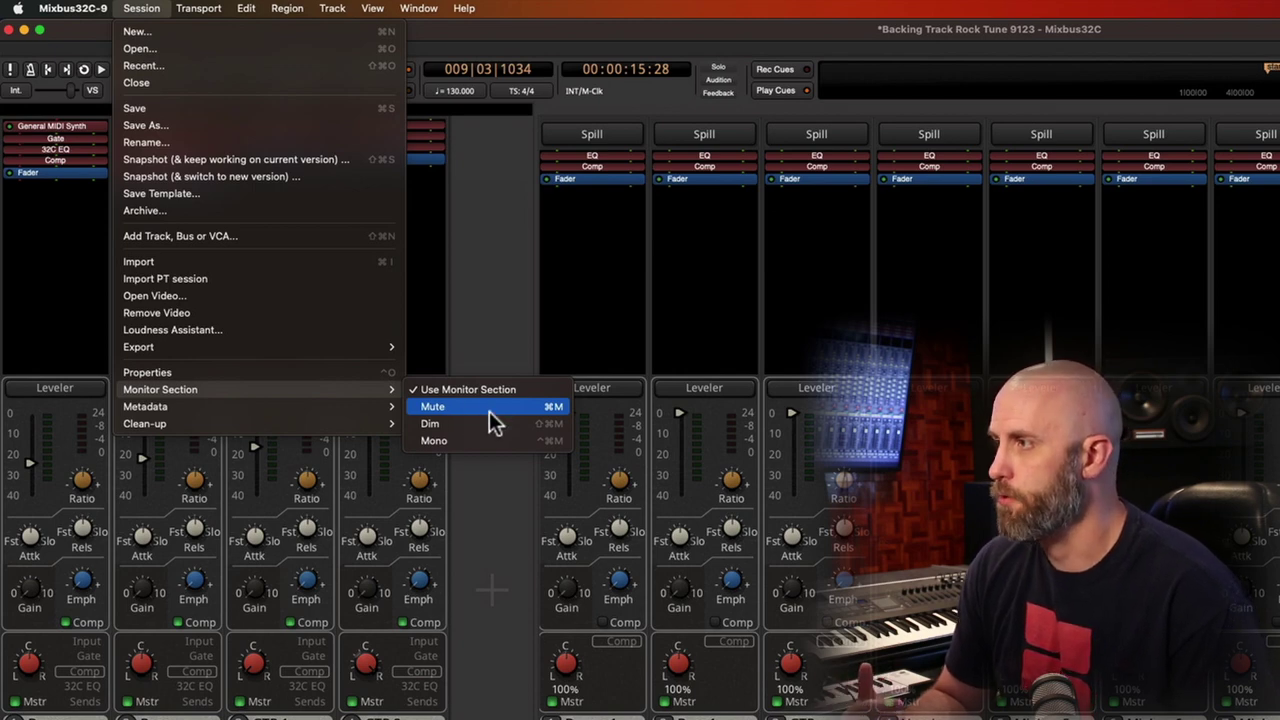
{"action": "left_click", "coordinate": [494, 439]}
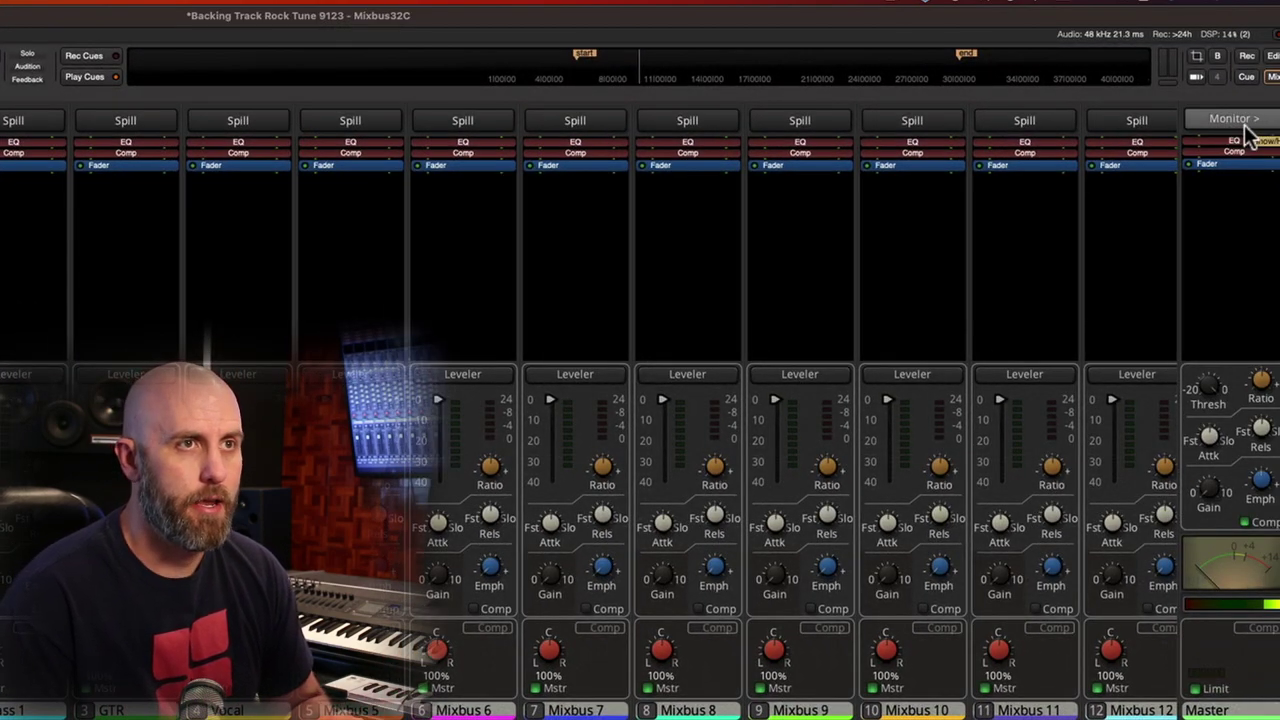
{"action": "left_click", "coordinate": [1246, 127]}
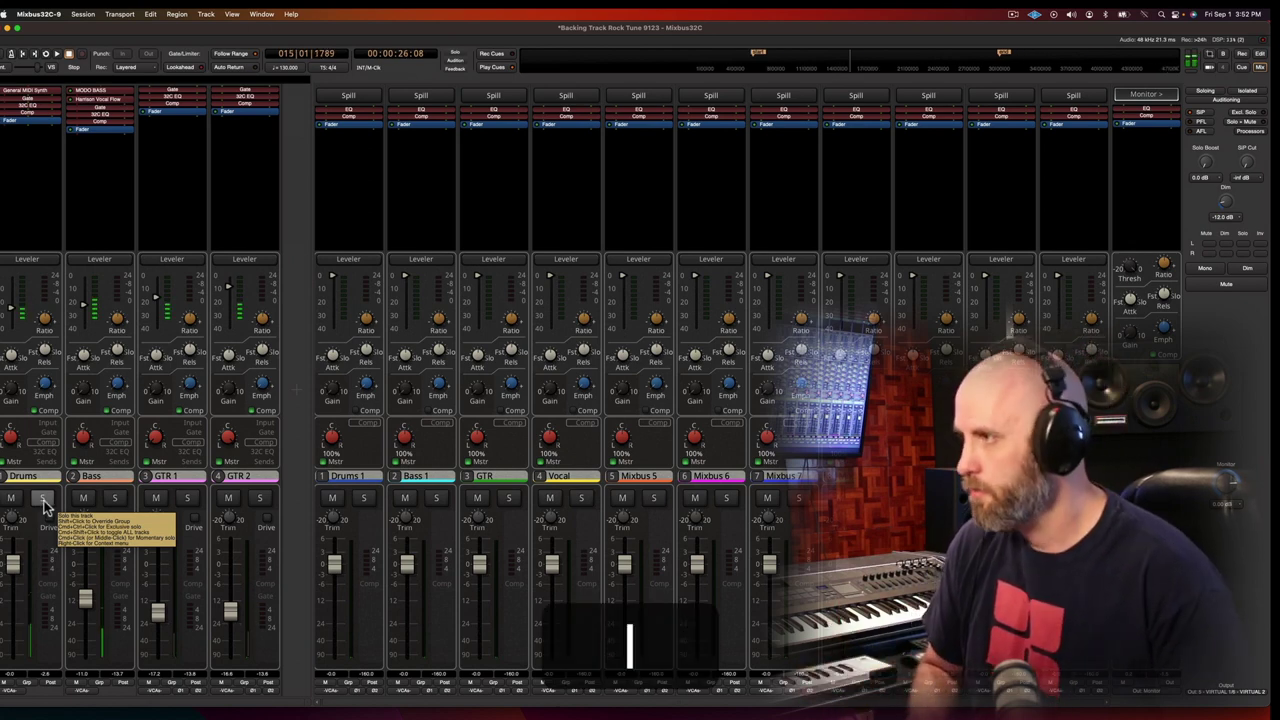
{"action": "key", "text": "space"}
{"action": "left_click", "coordinate": [43, 500]}
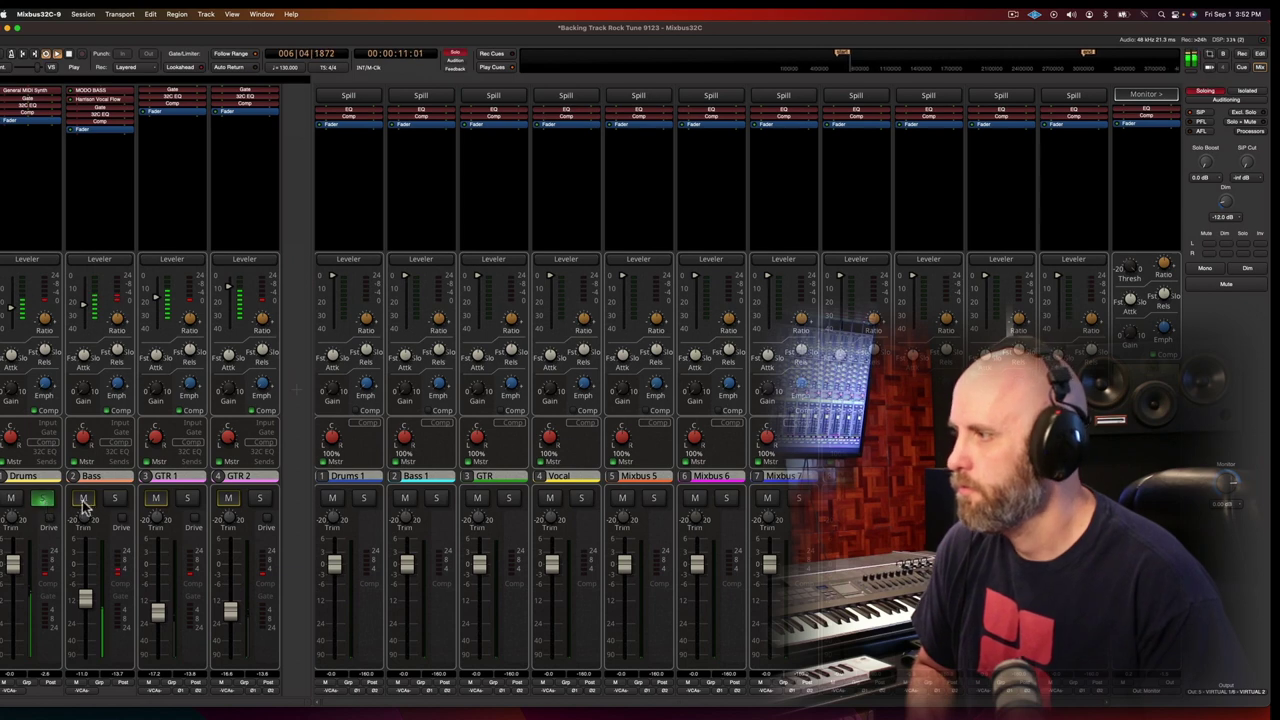
{"action": "left_click", "coordinate": [116, 500]}
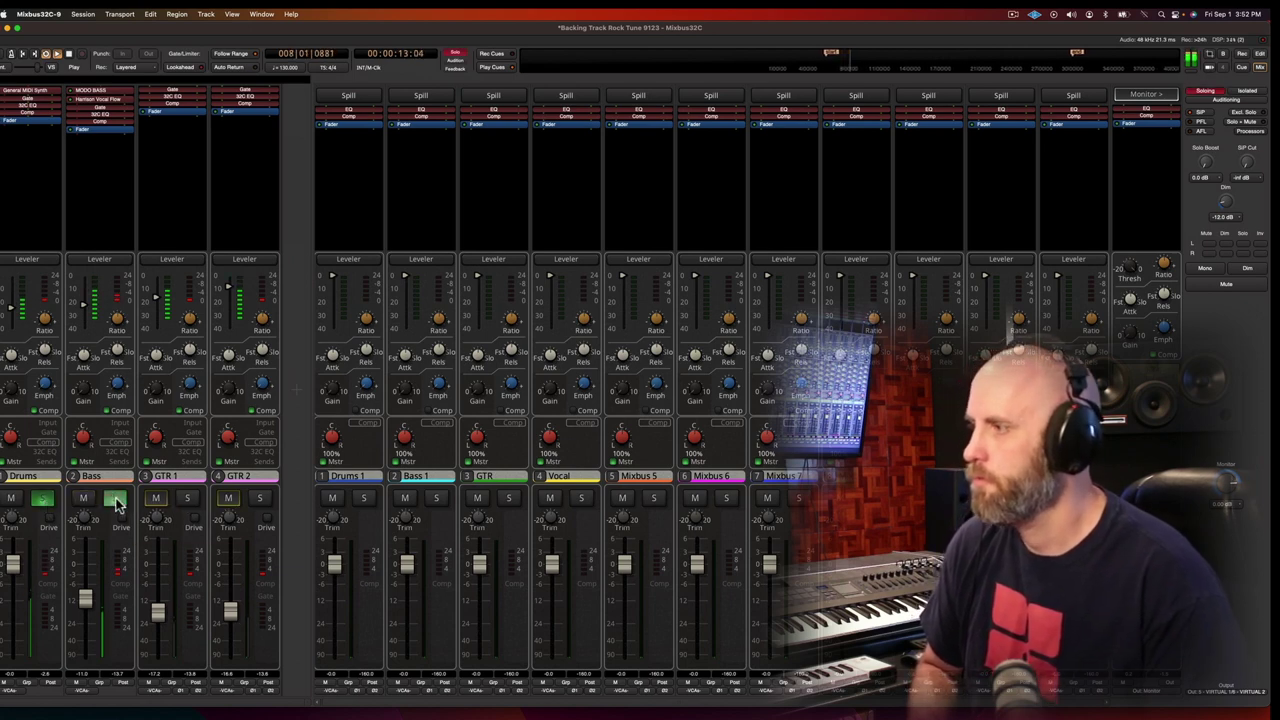
{"action": "left_click", "coordinate": [186, 500]}
{"action": "left_click", "coordinate": [259, 500]}
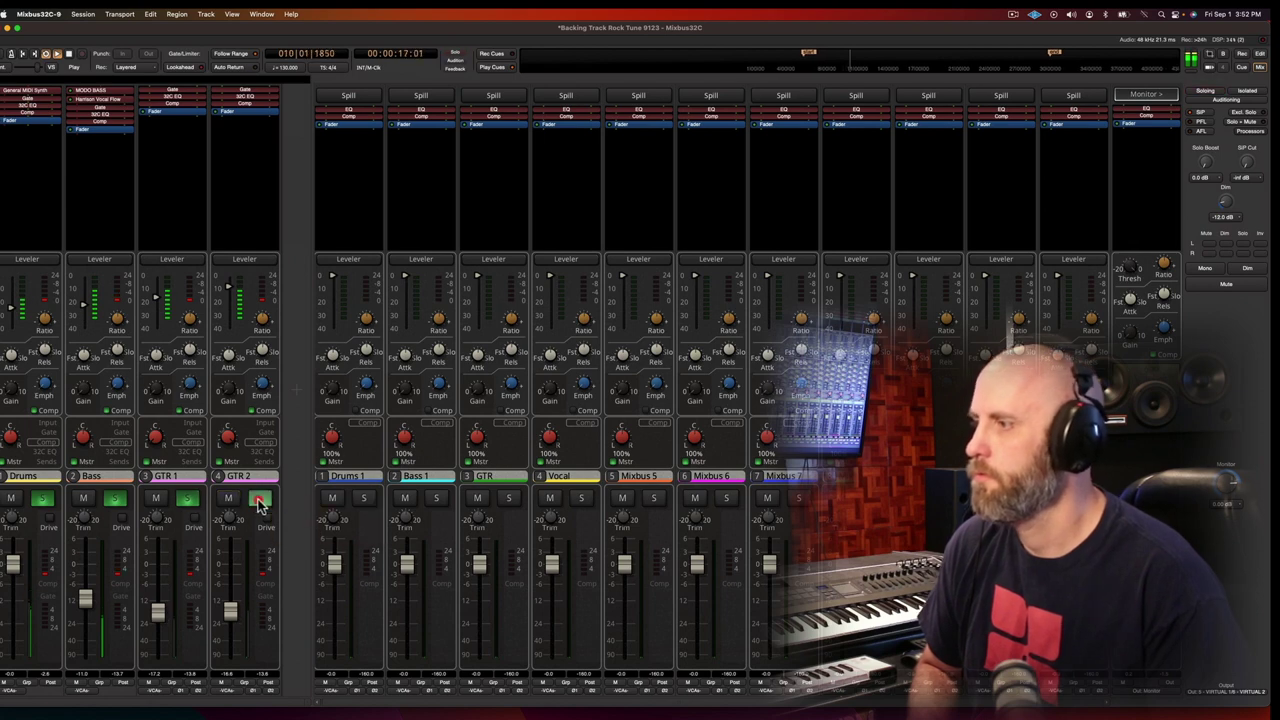
{"action": "left_click", "coordinate": [259, 500]}
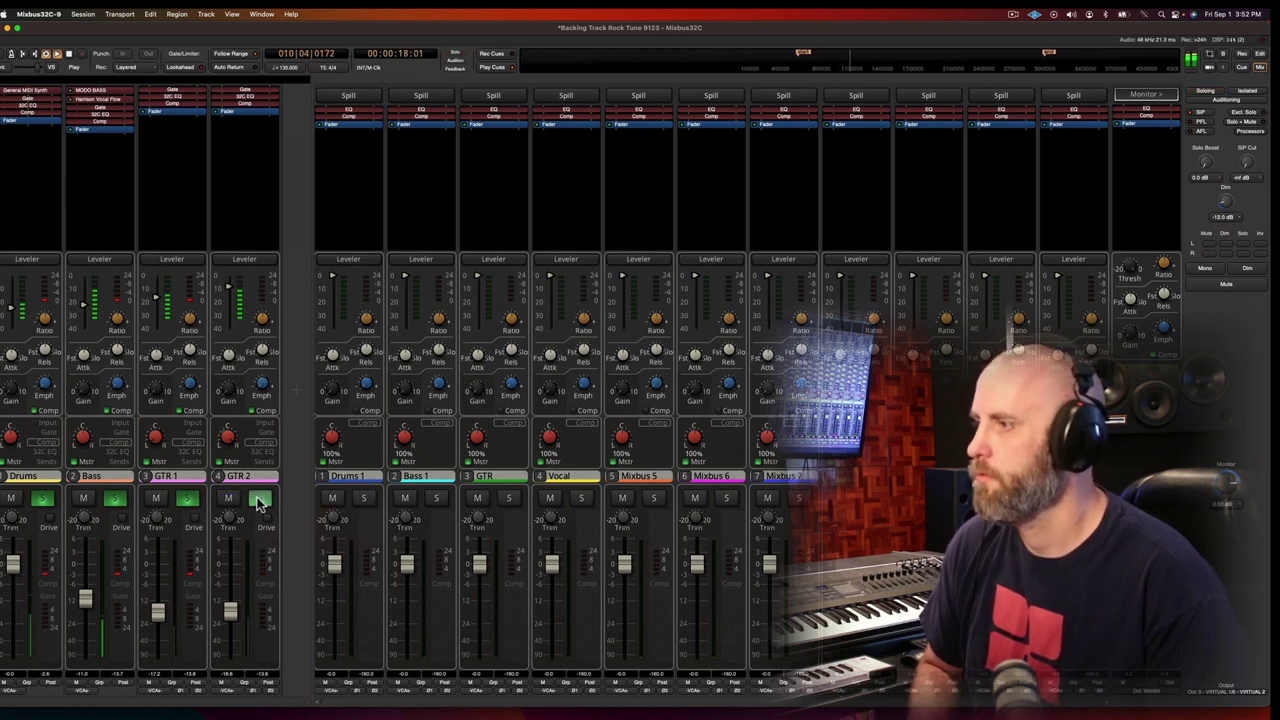
{"action": "left_click", "coordinate": [189, 500]}
{"action": "left_click", "coordinate": [116, 500]}
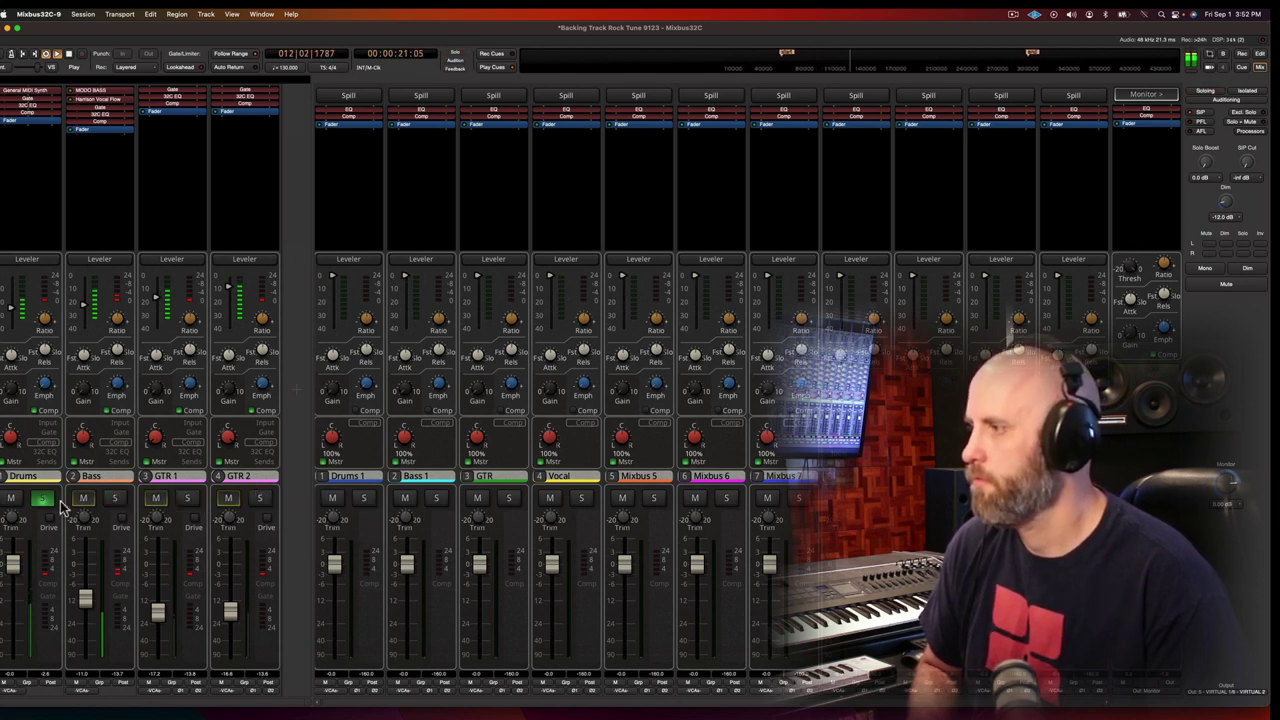
{"action": "left_click", "coordinate": [44, 500]}
{"action": "left_click", "coordinate": [46, 502]}
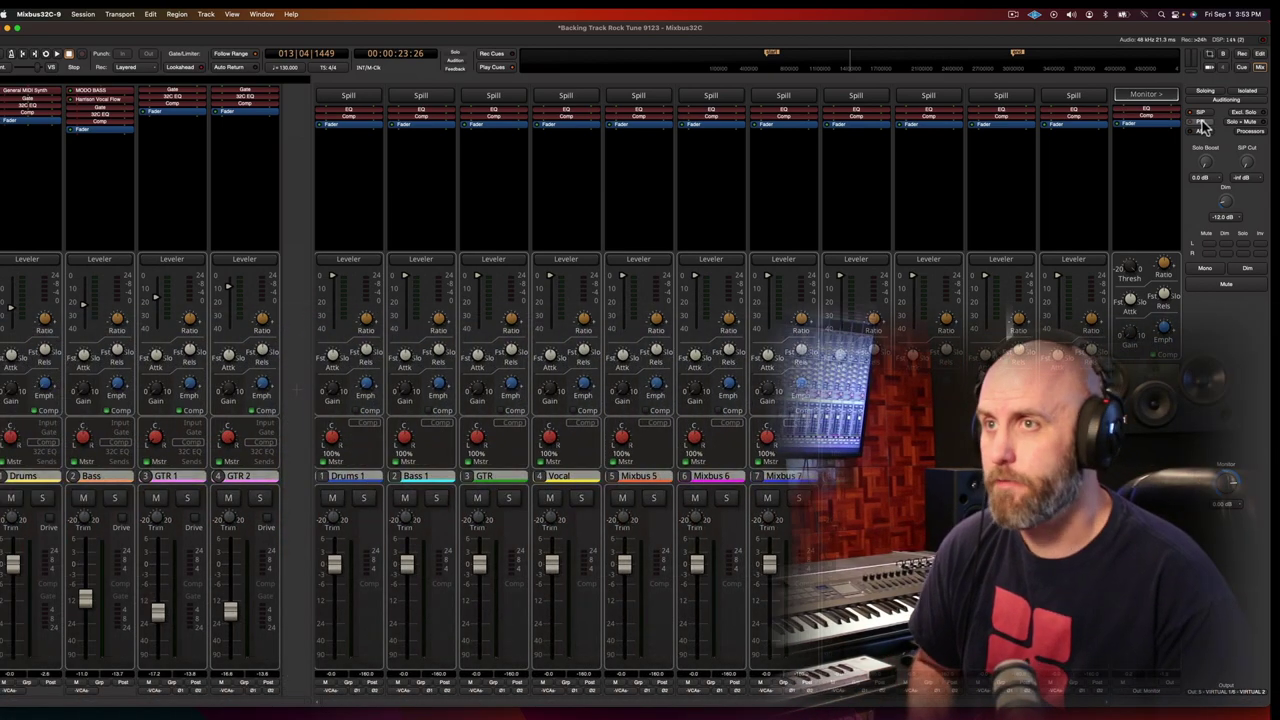
{"action": "key", "text": "space"}
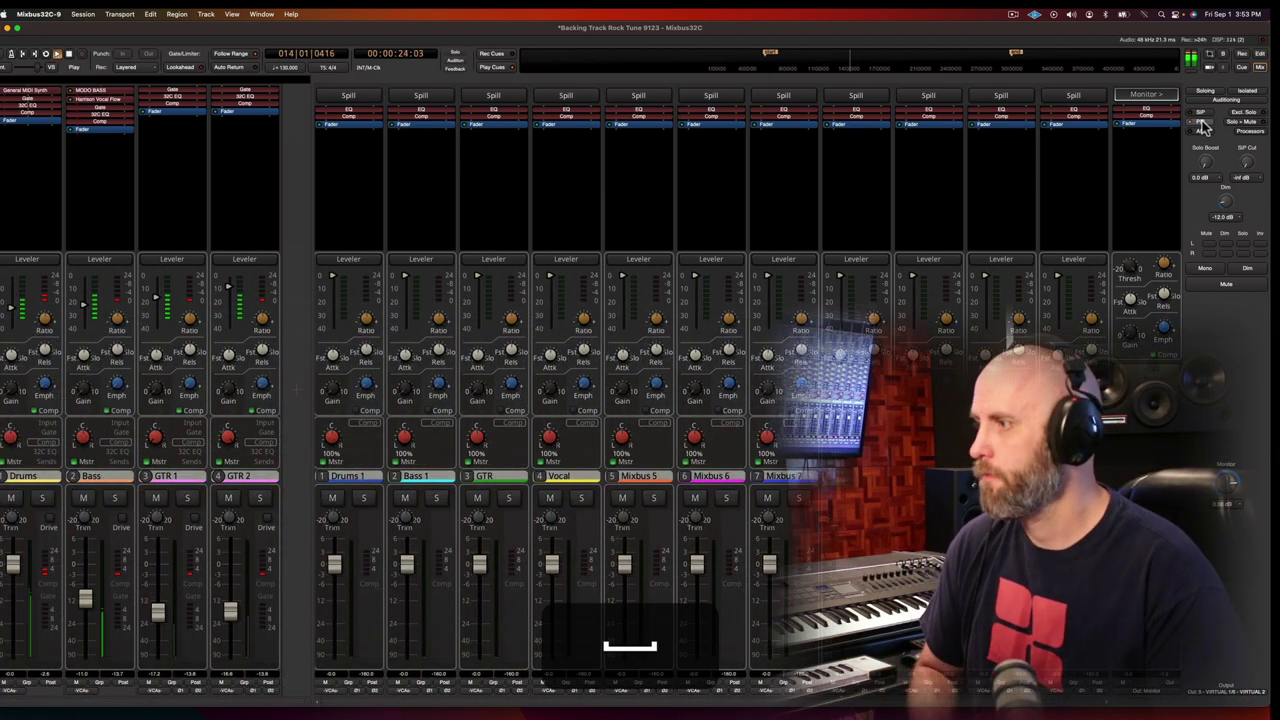
{"action": "left_click", "coordinate": [192, 500]}
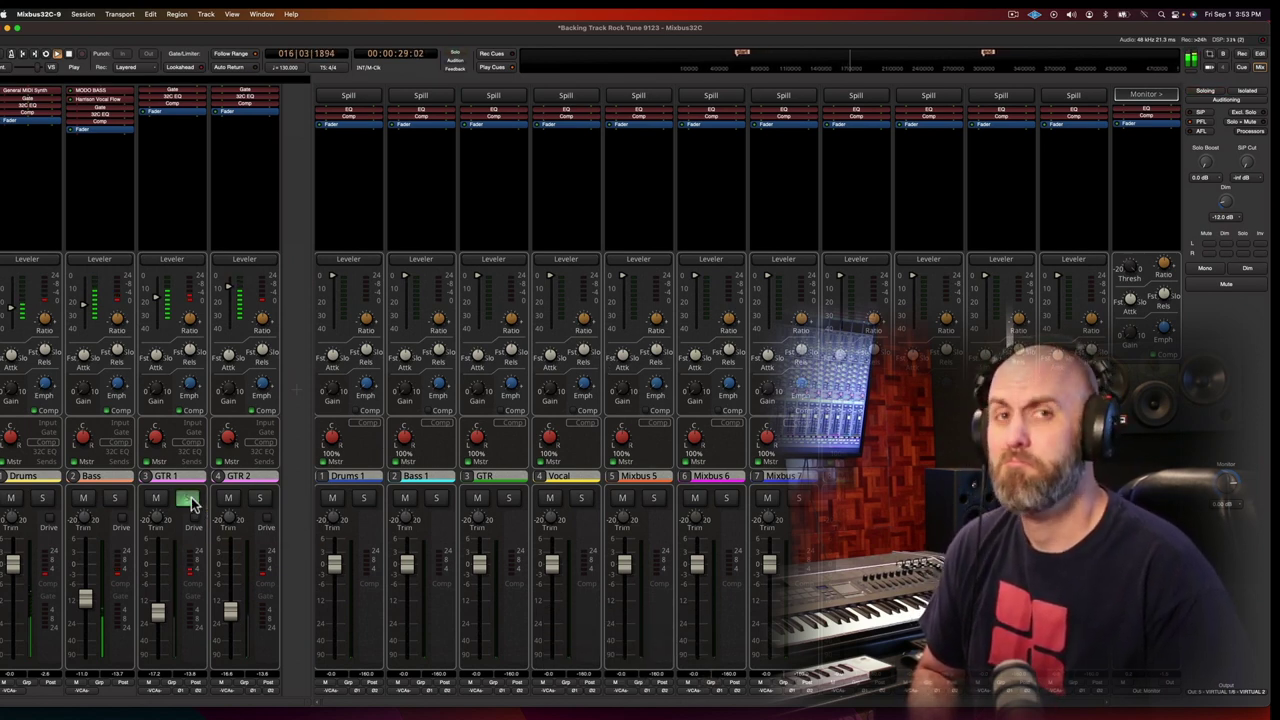
{"action": "left_click", "coordinate": [192, 501]}
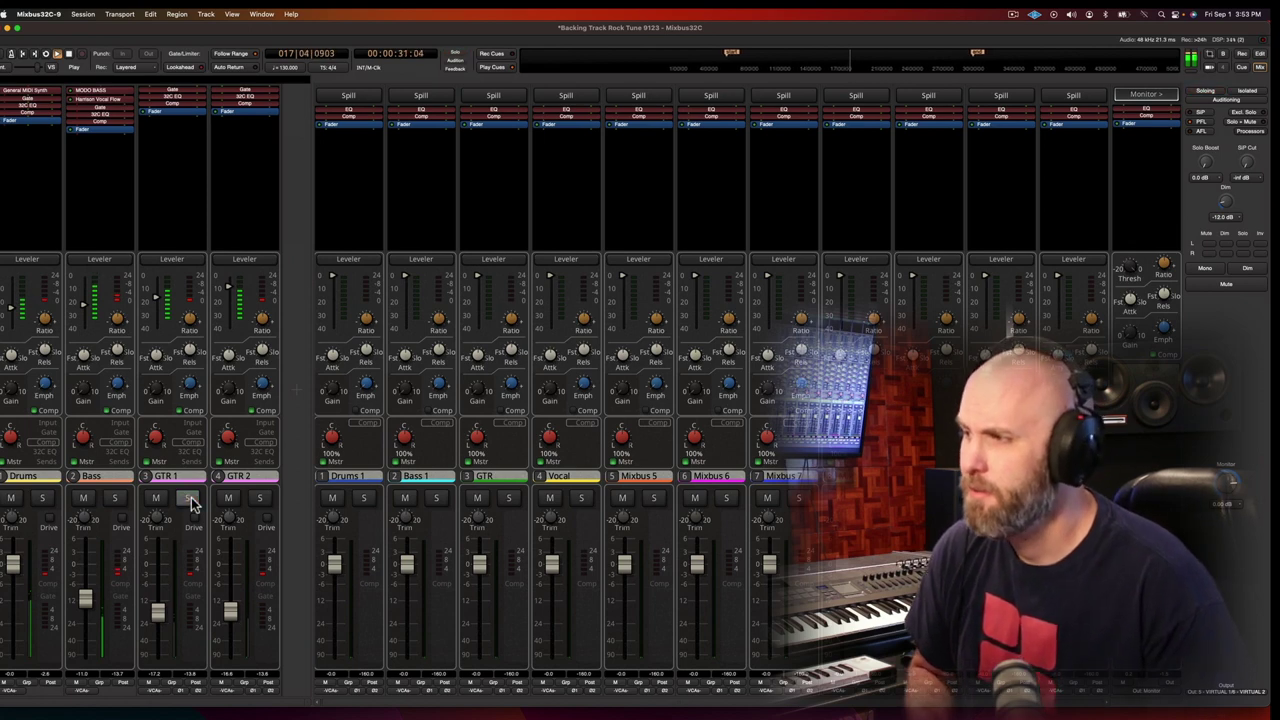
{"action": "key", "text": "space"}
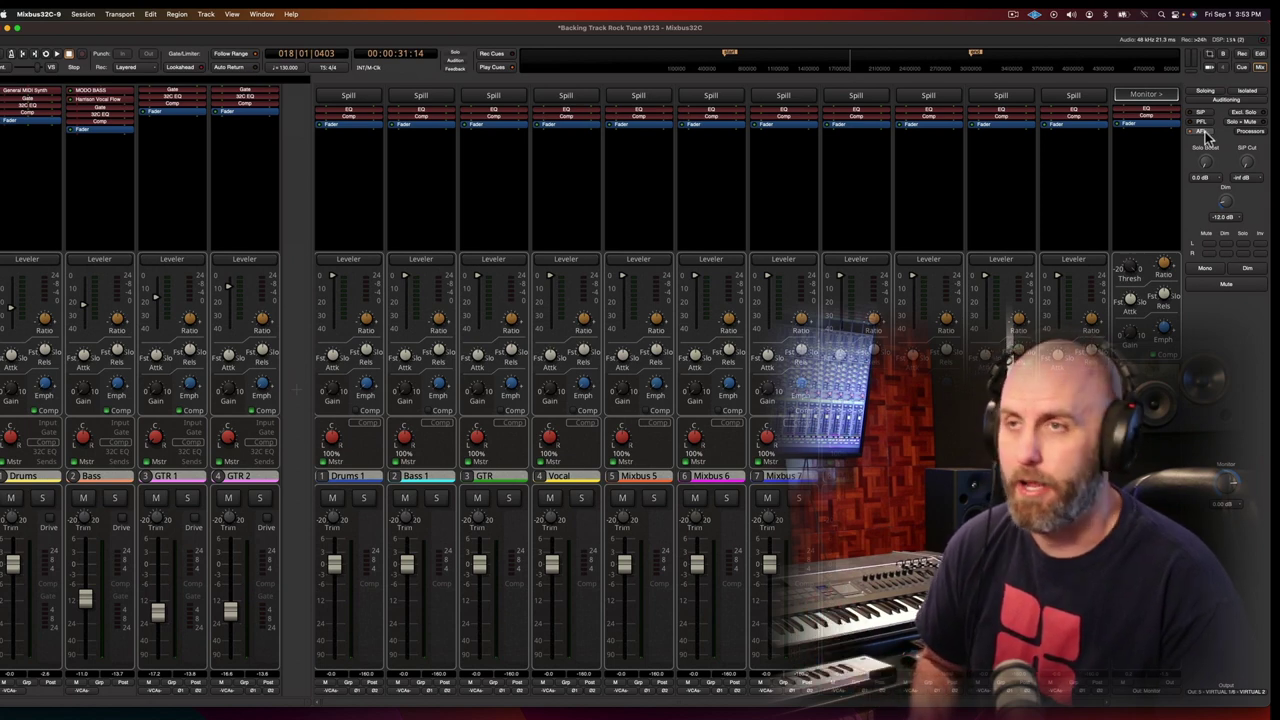
{"action": "key", "text": "space"}
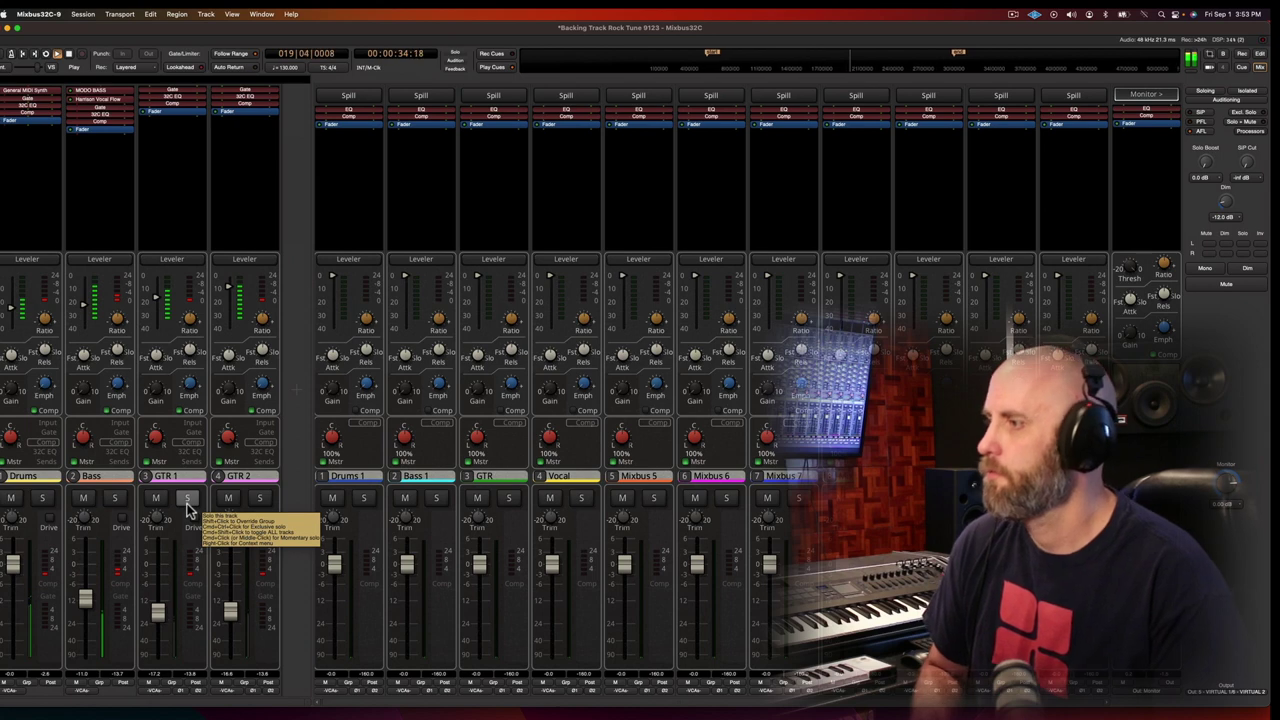
{"action": "left_click", "coordinate": [187, 503]}
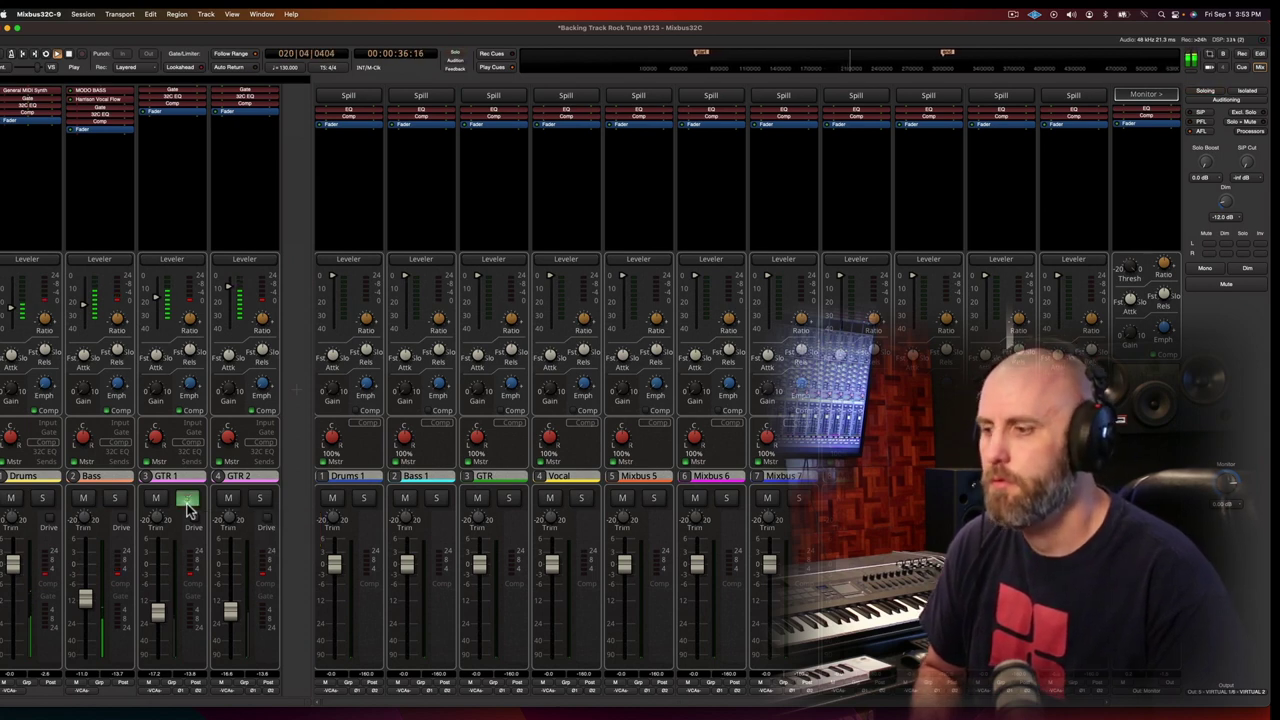
{"action": "key", "text": "space"}
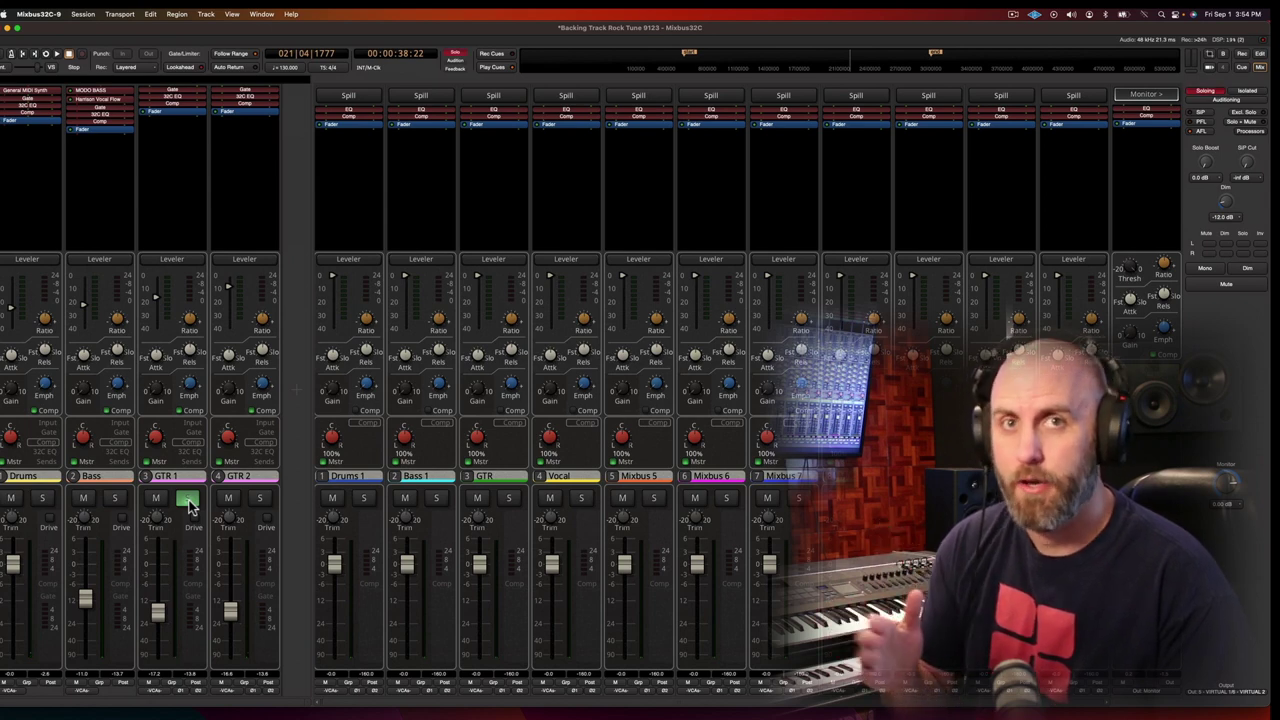
{"action": "left_click", "coordinate": [188, 500]}
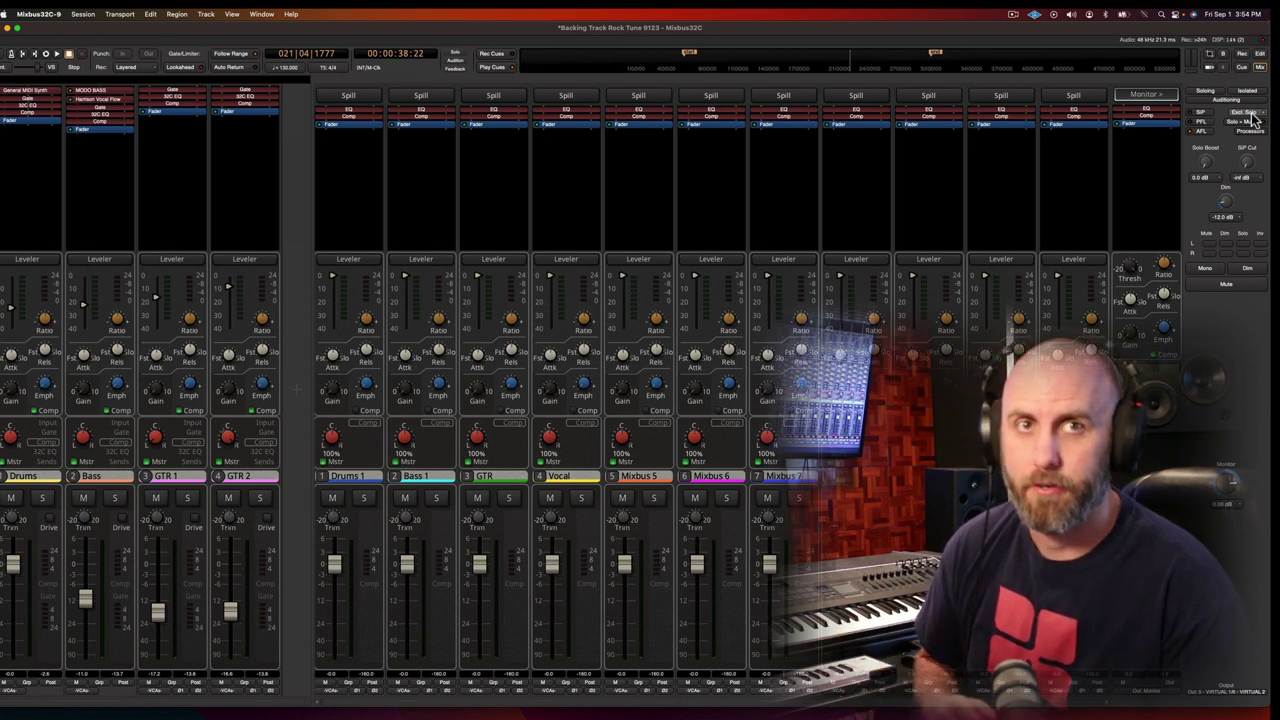
Start playback and pass the solo from Drums to Bass, GTR 1 and GTR 2.
{"action": "key", "text": "space"}
{"action": "left_click", "coordinate": [45, 498]}
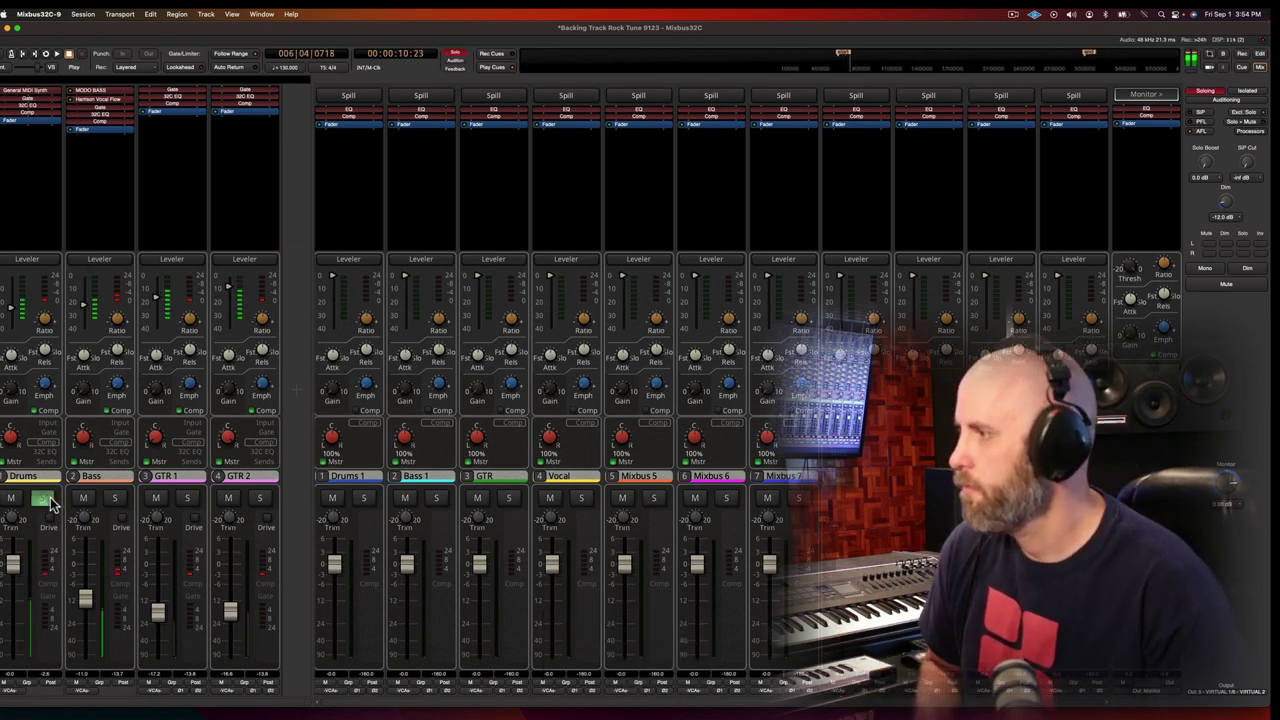
{"action": "left_click", "coordinate": [115, 498]}
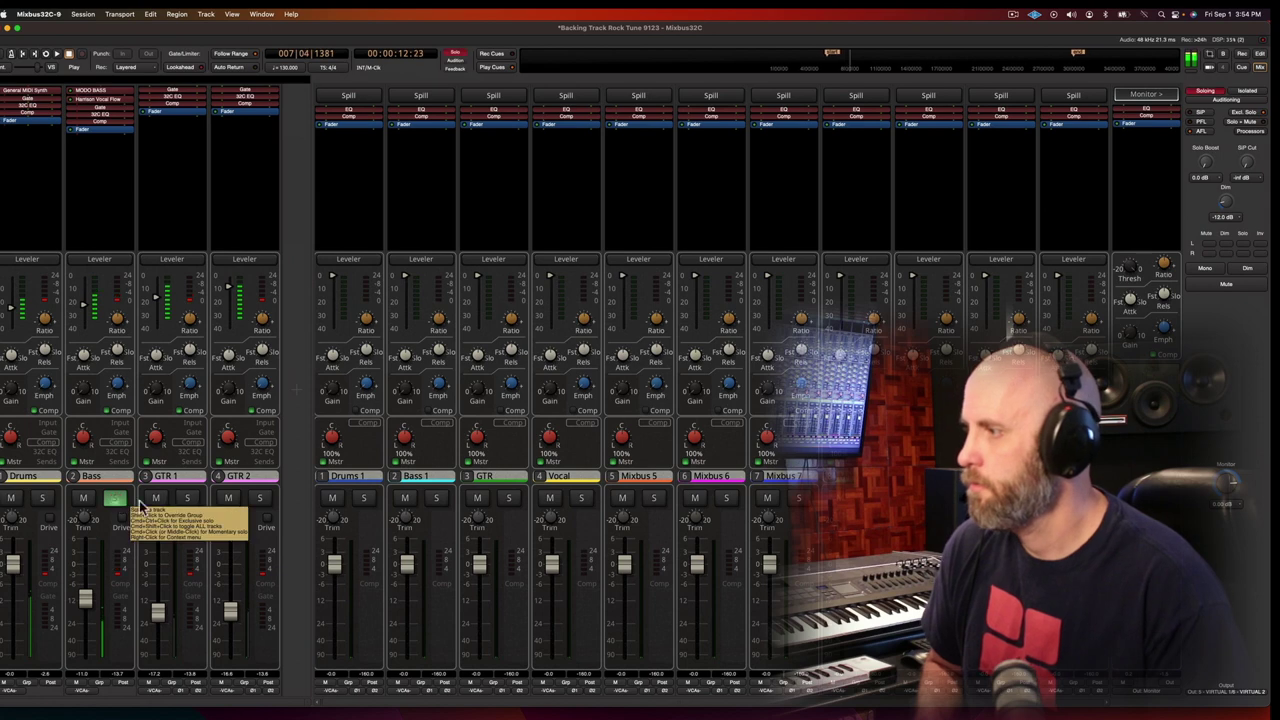
{"action": "left_click", "coordinate": [190, 499]}
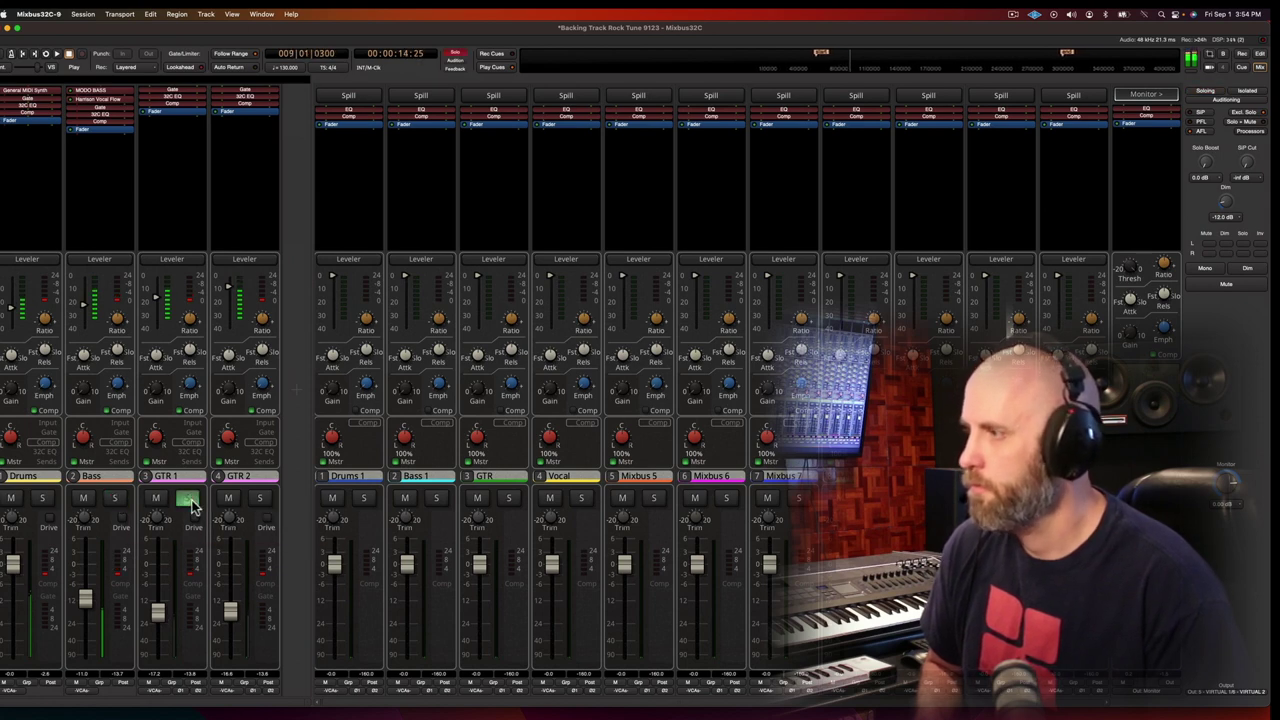
{"action": "left_click", "coordinate": [261, 499]}
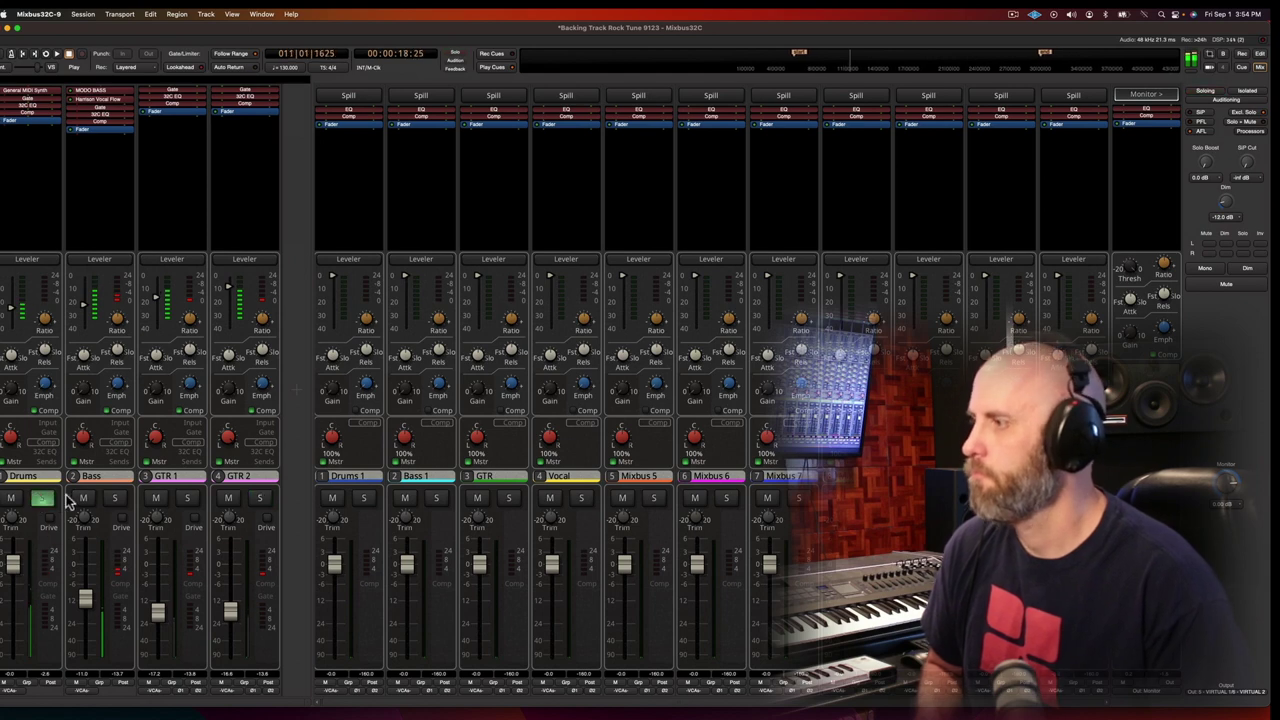
Move the solo from Bass to GTR 1, then turn the GTR 1 solo off.
{"action": "left_click", "coordinate": [114, 499]}
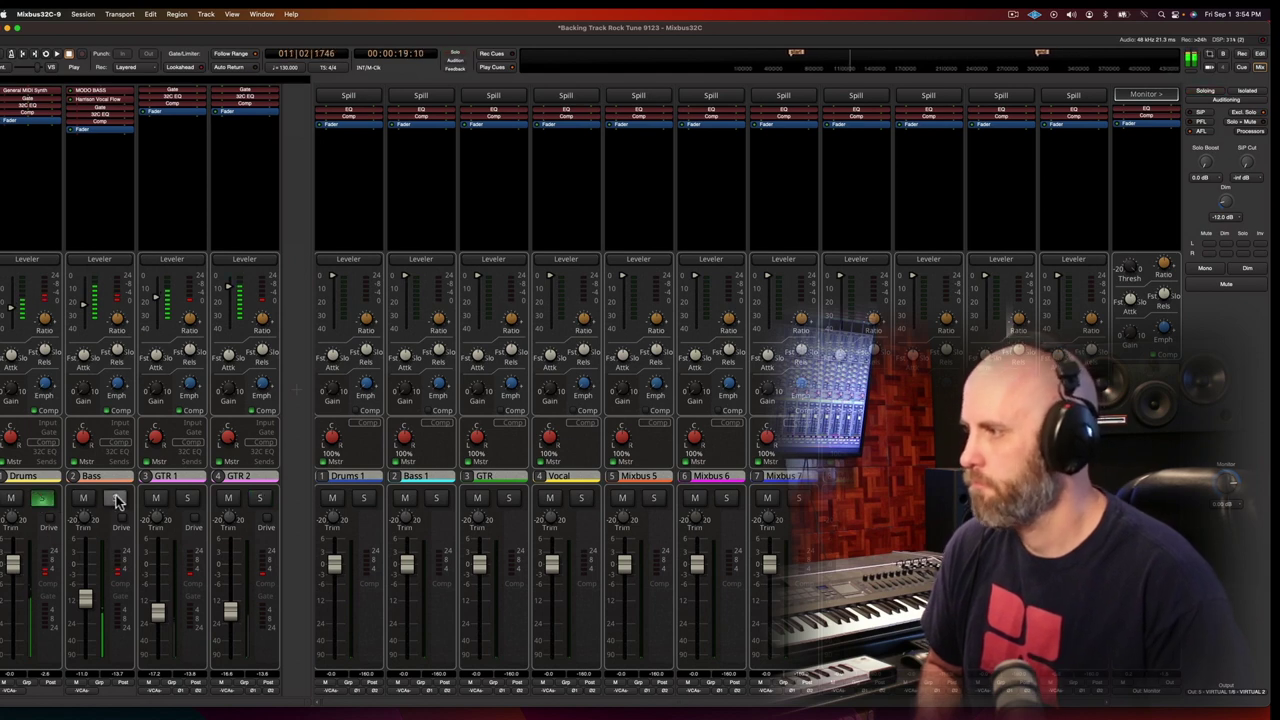
{"action": "left_click", "coordinate": [188, 499]}
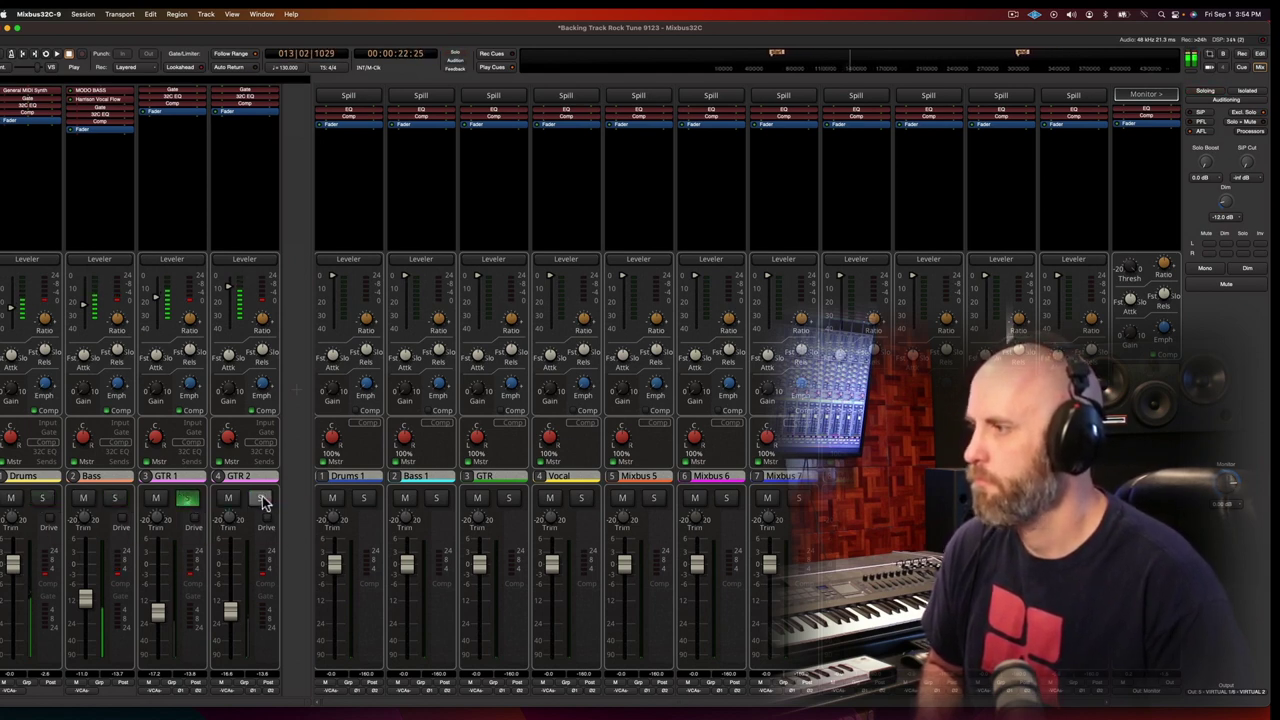
{"action": "key", "text": "space"}
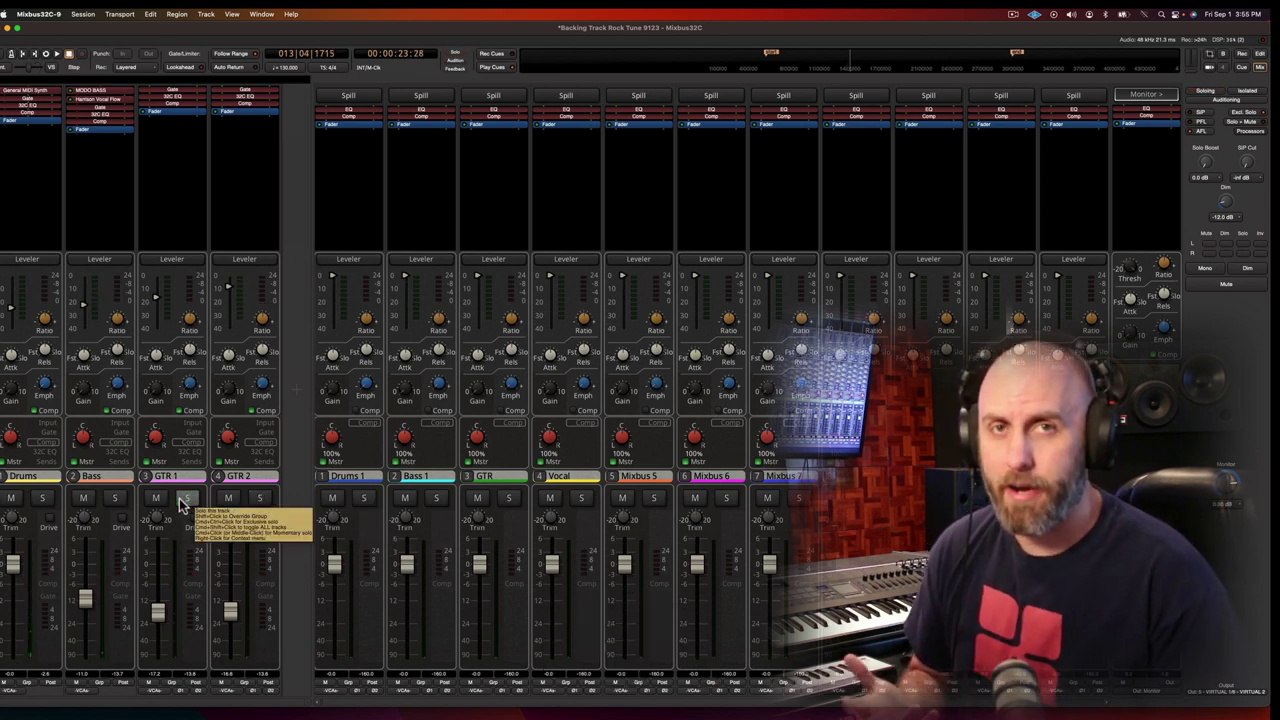
{"action": "left_click", "coordinate": [188, 499]}
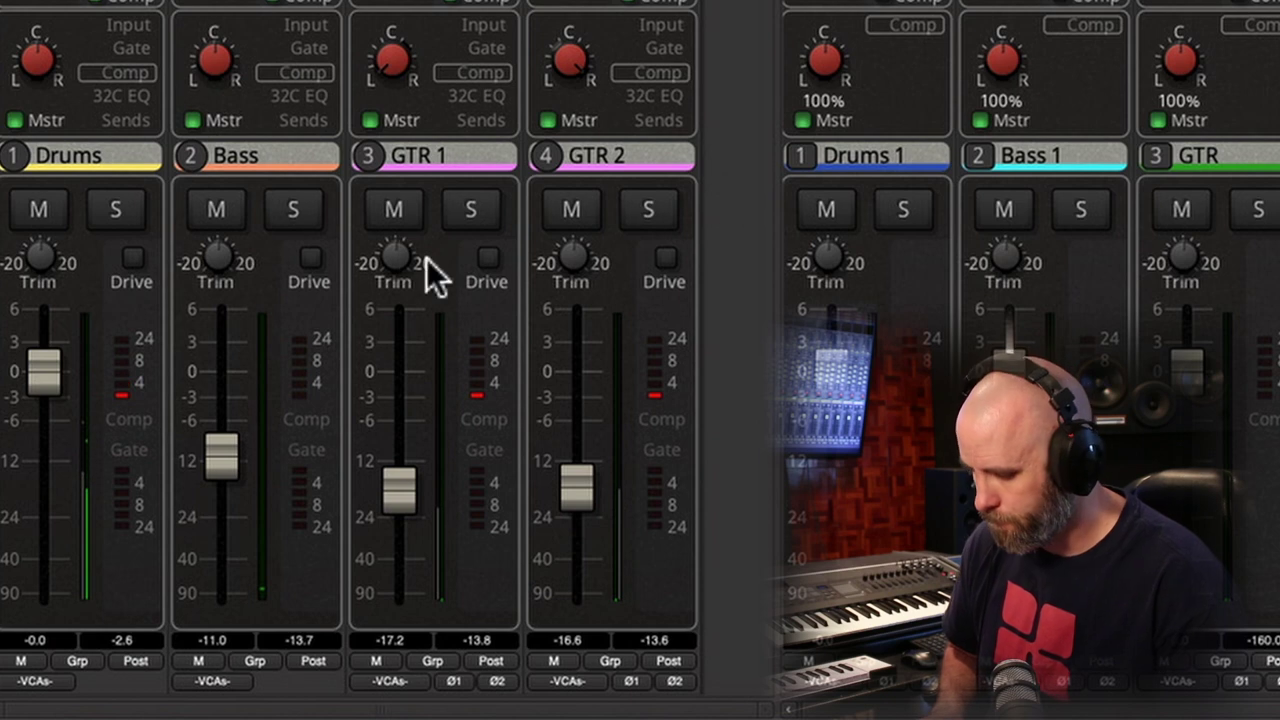
Solo Drums, Bass, GTR 1, GTR 2, Bass and Drums in turn, then unsolo Drums.
{"action": "left_click", "coordinate": [115, 210]}
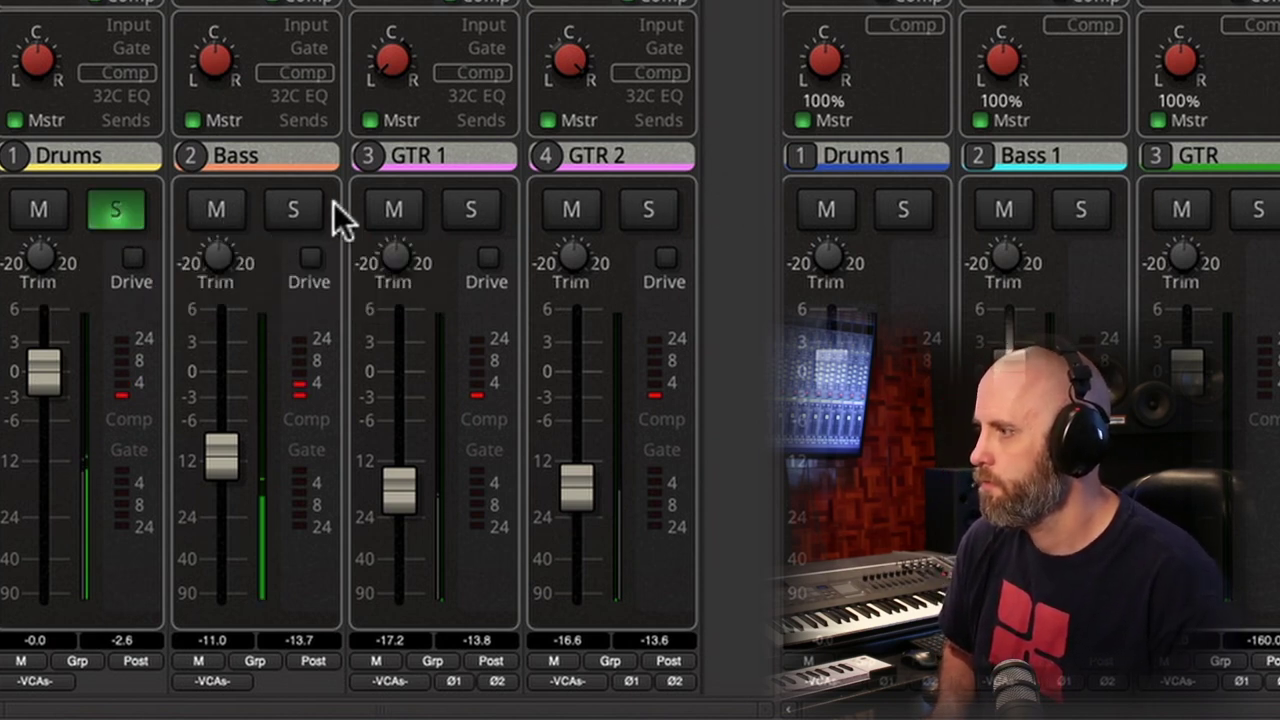
{"action": "left_click", "coordinate": [300, 208]}
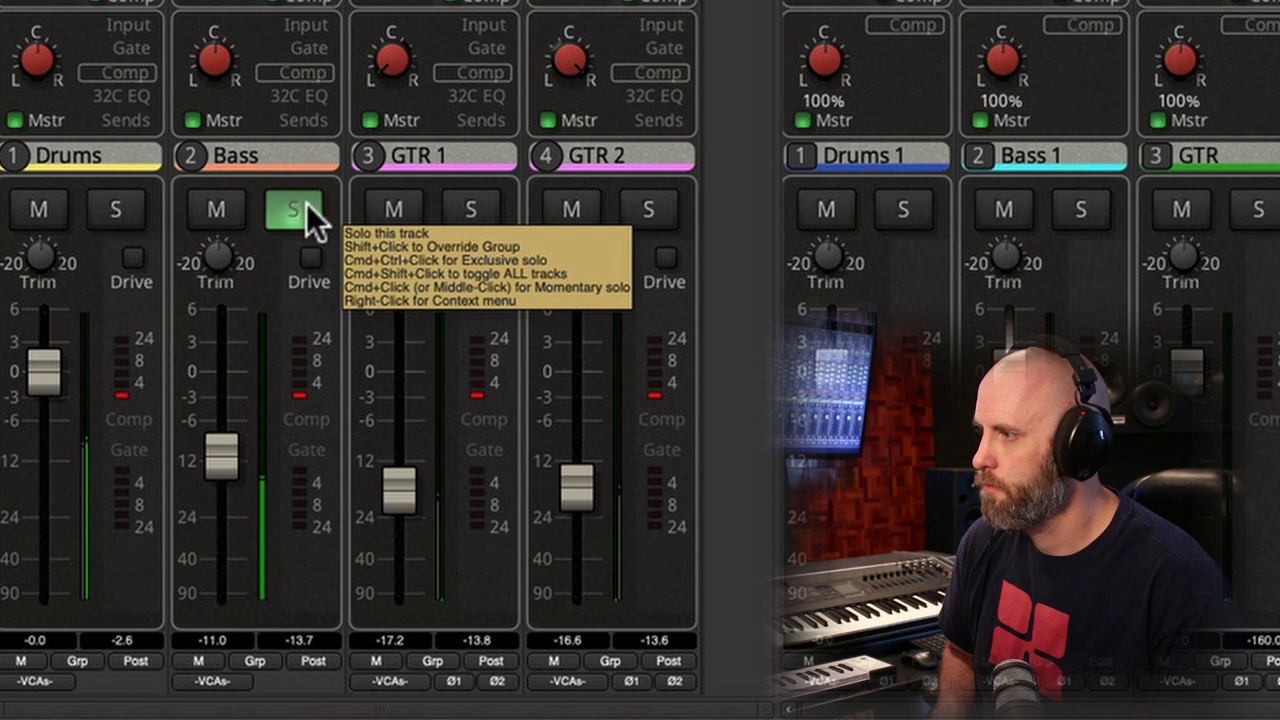
{"action": "left_click", "coordinate": [470, 212]}
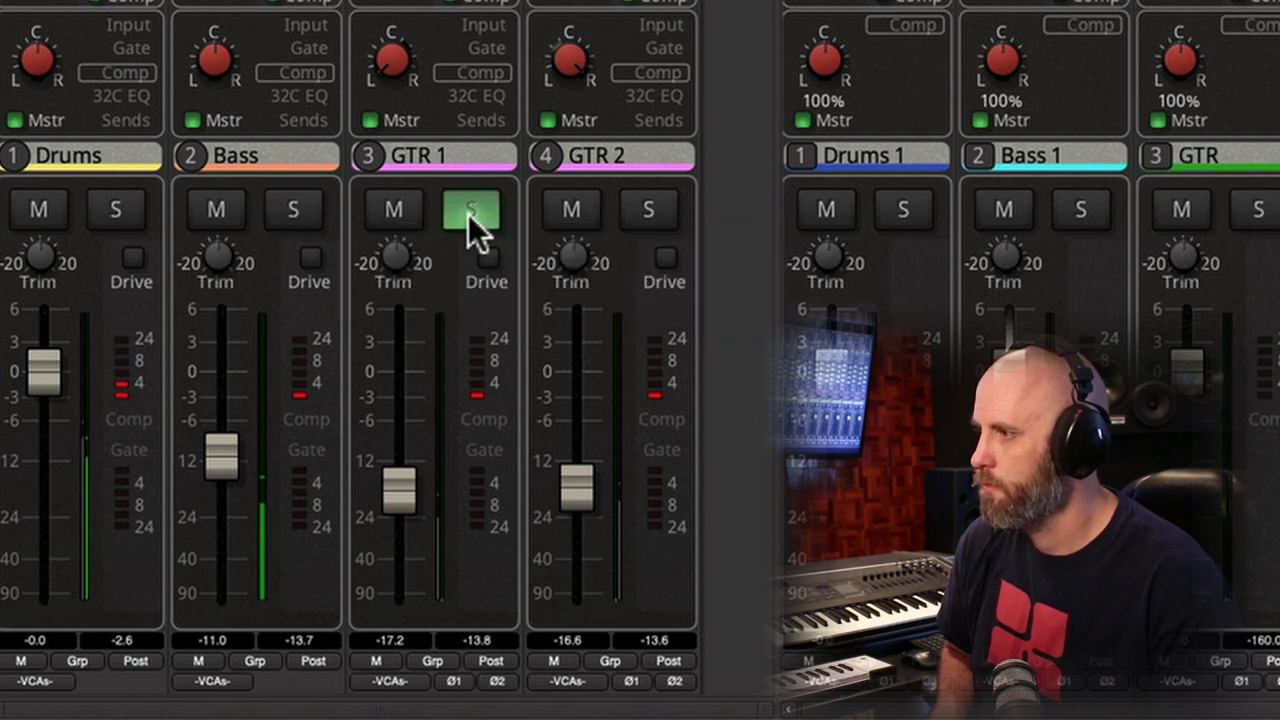
{"action": "left_click", "coordinate": [652, 212]}
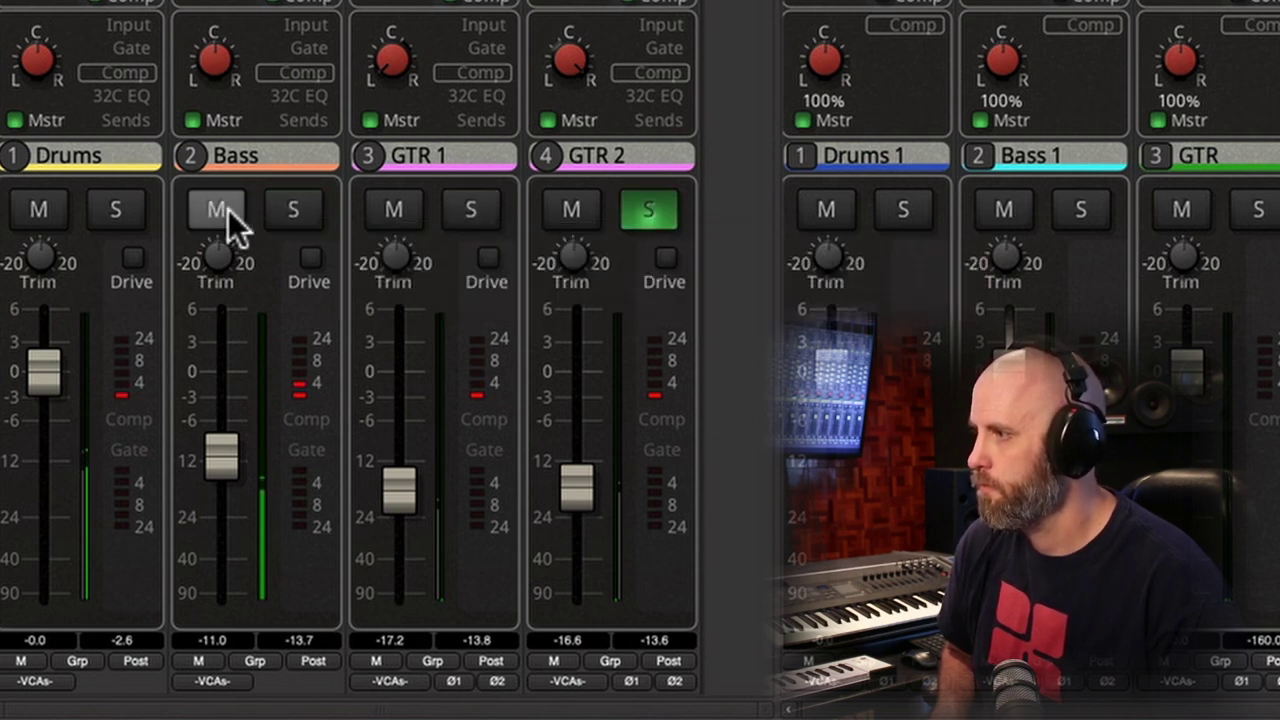
{"action": "left_click", "coordinate": [288, 212]}
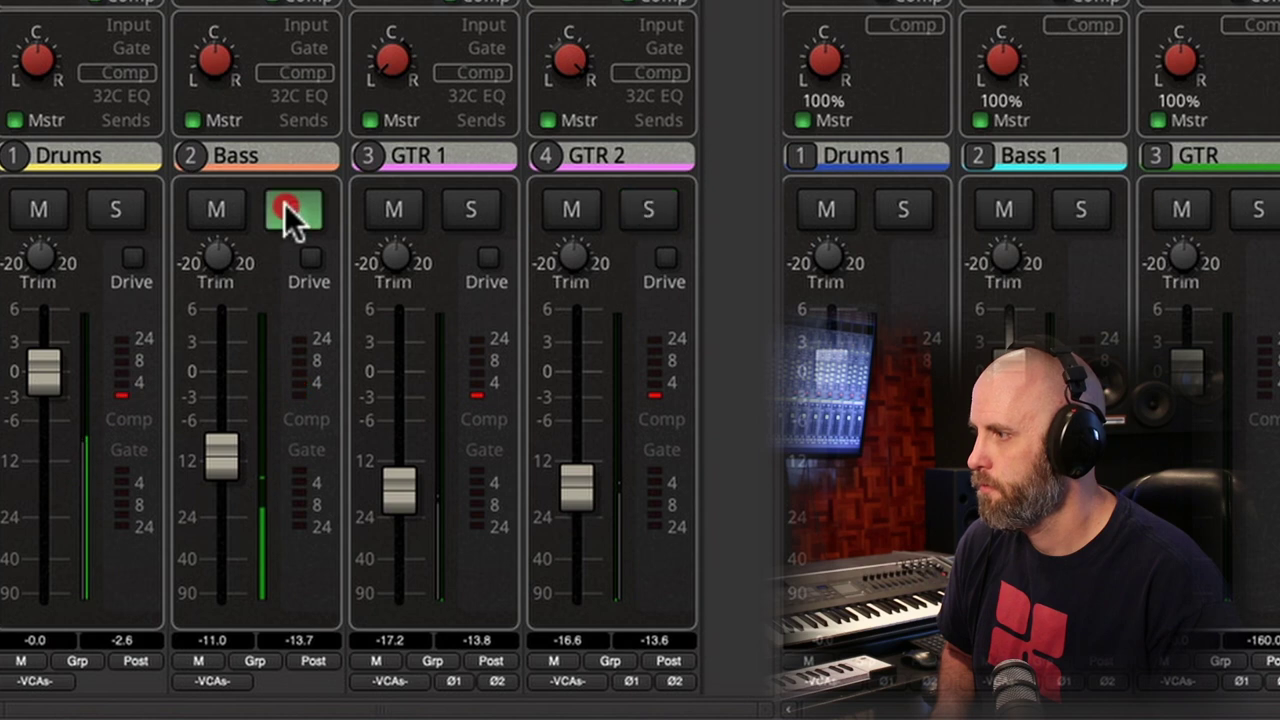
{"action": "left_click", "coordinate": [129, 222]}
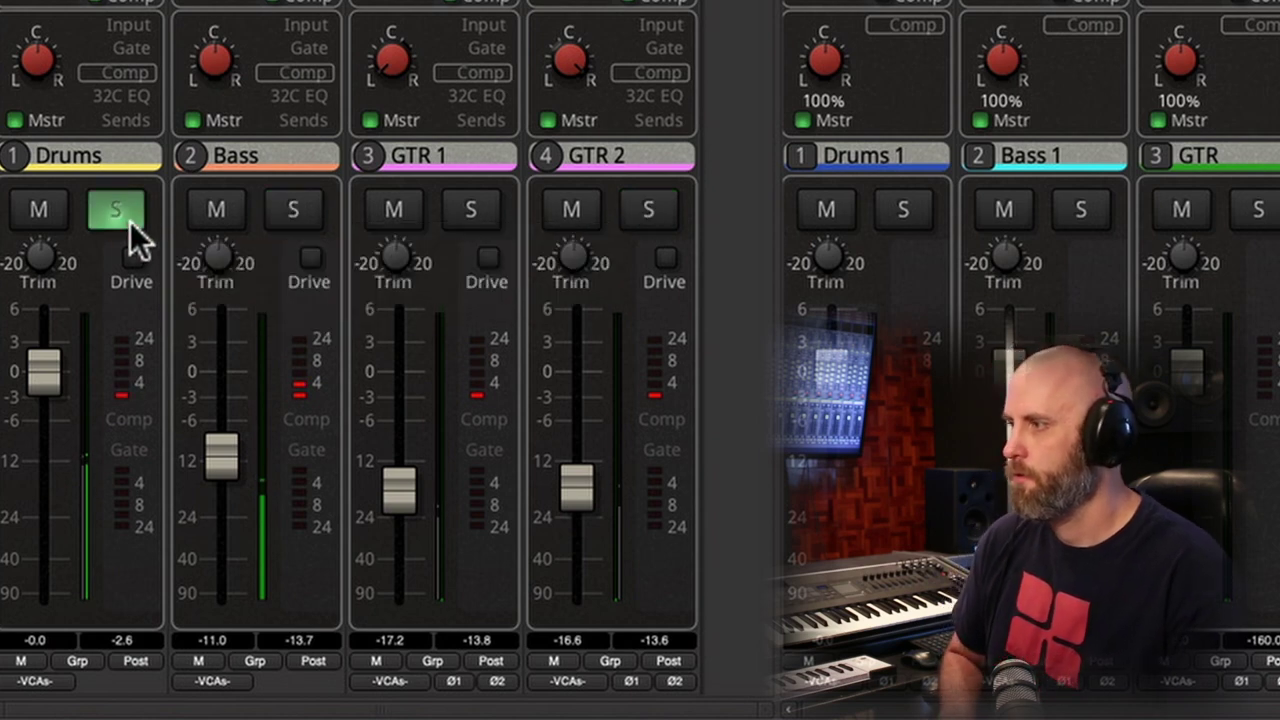
{"action": "left_click", "coordinate": [129, 221]}
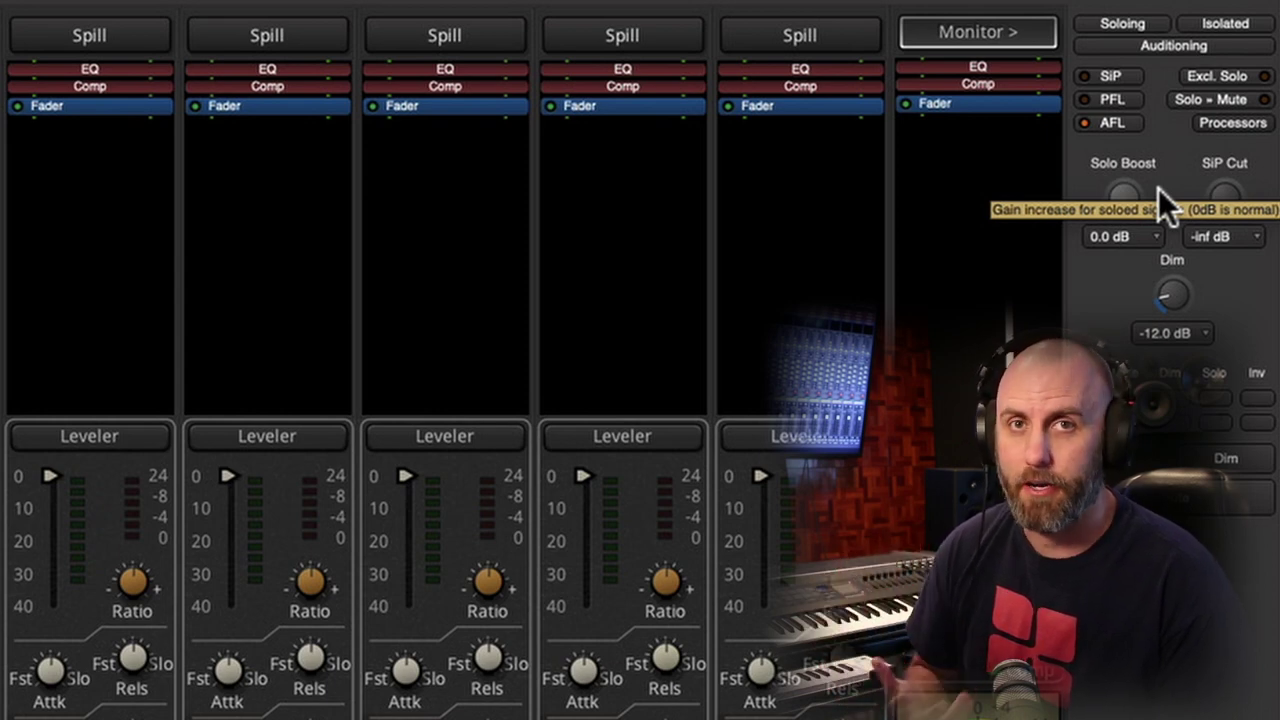
Open the Solo Boost dropdown listing 0, 3, 6 and 10 dB.
{"action": "left_click", "coordinate": [1129, 235]}
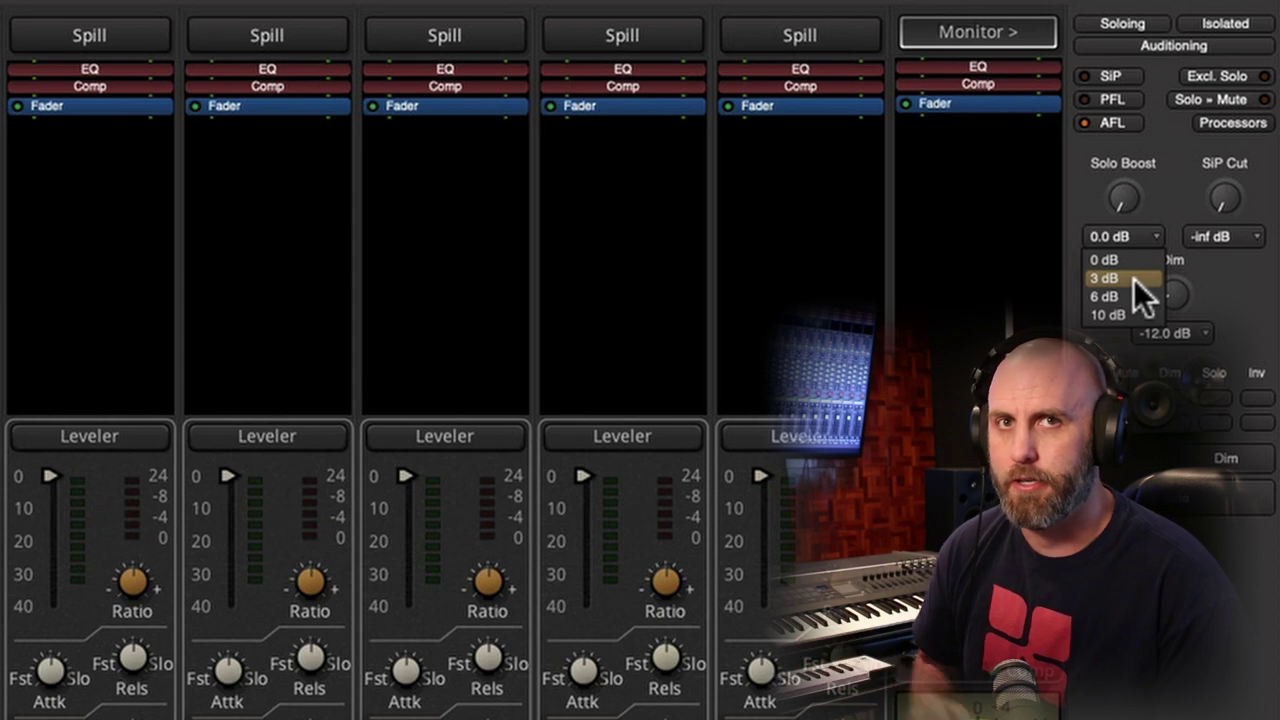
Set Solo Boost to 3 dB, then solo Drums, Bass, GTR 1 and GTR 2 in turn.
{"action": "left_click", "coordinate": [1134, 279]}
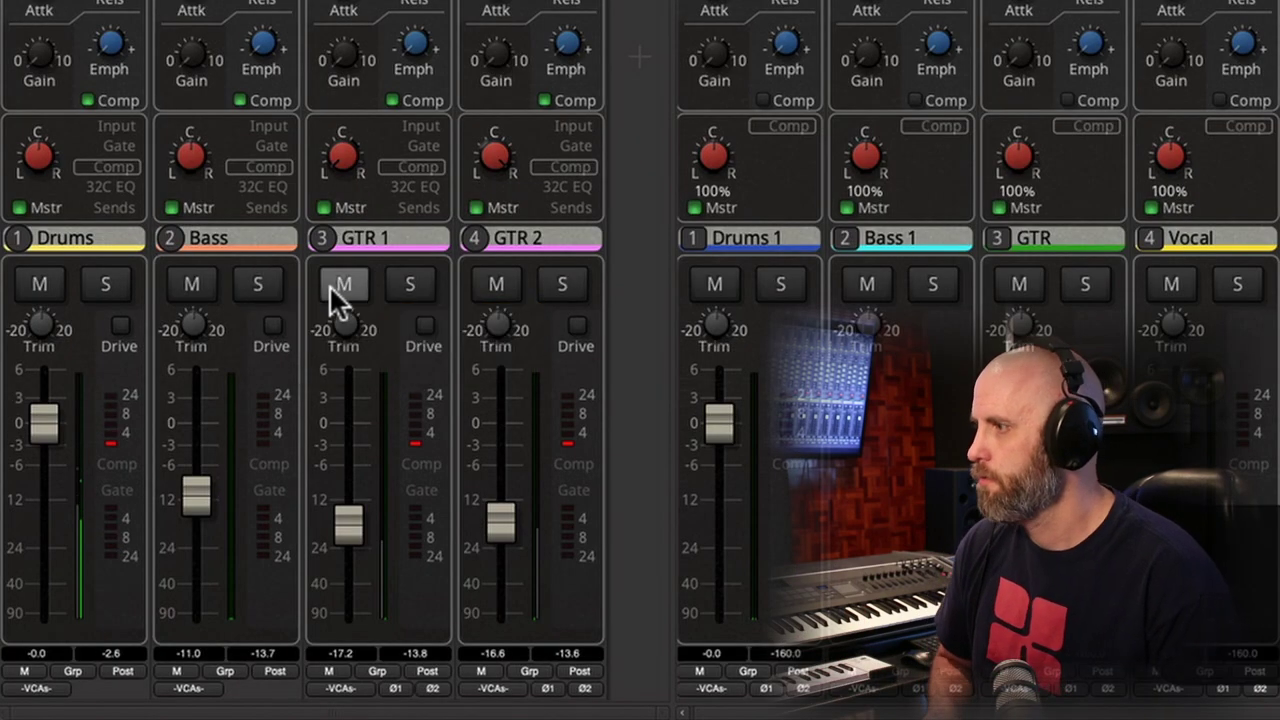
{"action": "left_click", "coordinate": [107, 284]}
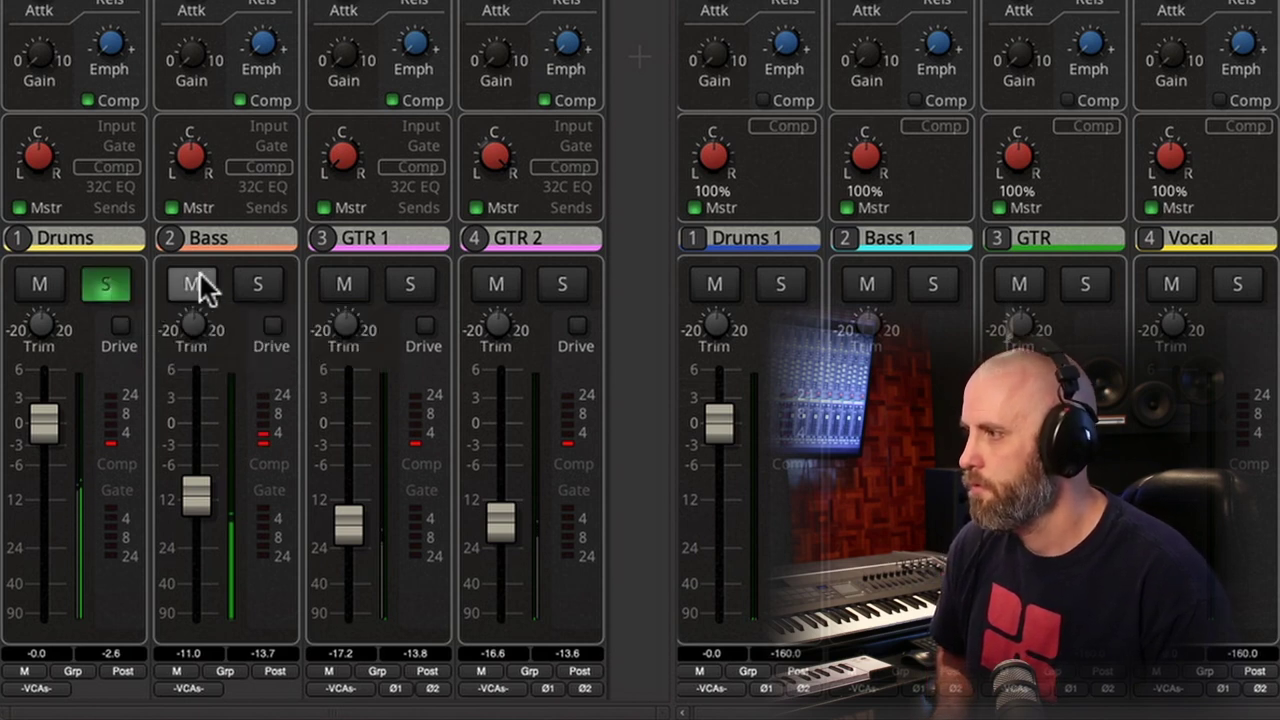
{"action": "left_click", "coordinate": [256, 285]}
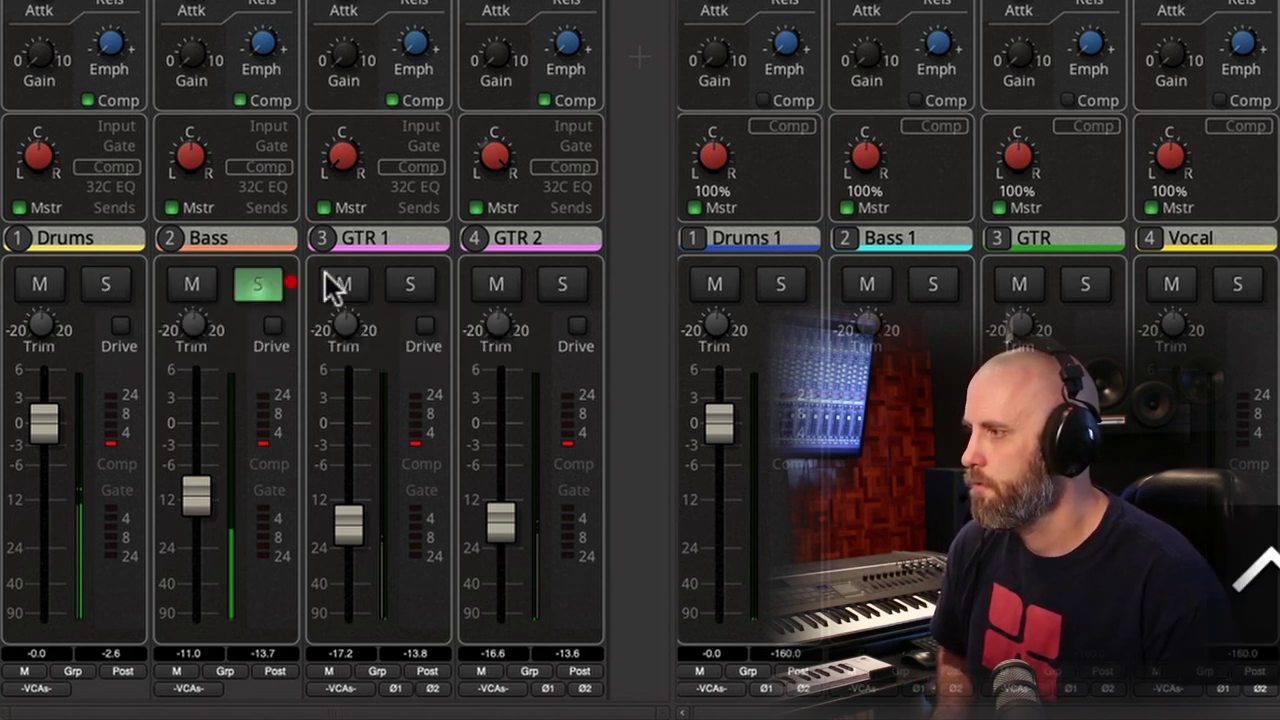
{"action": "left_click", "coordinate": [417, 285]}
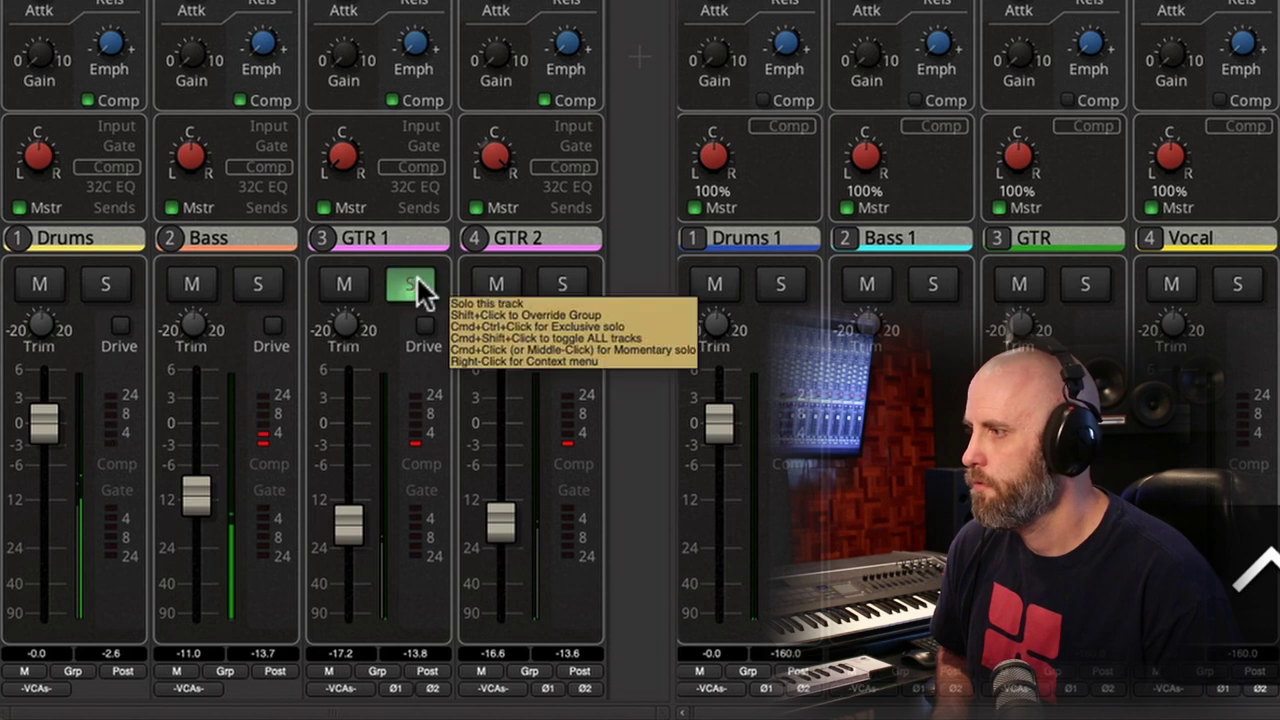
{"action": "left_click", "coordinate": [562, 286]}
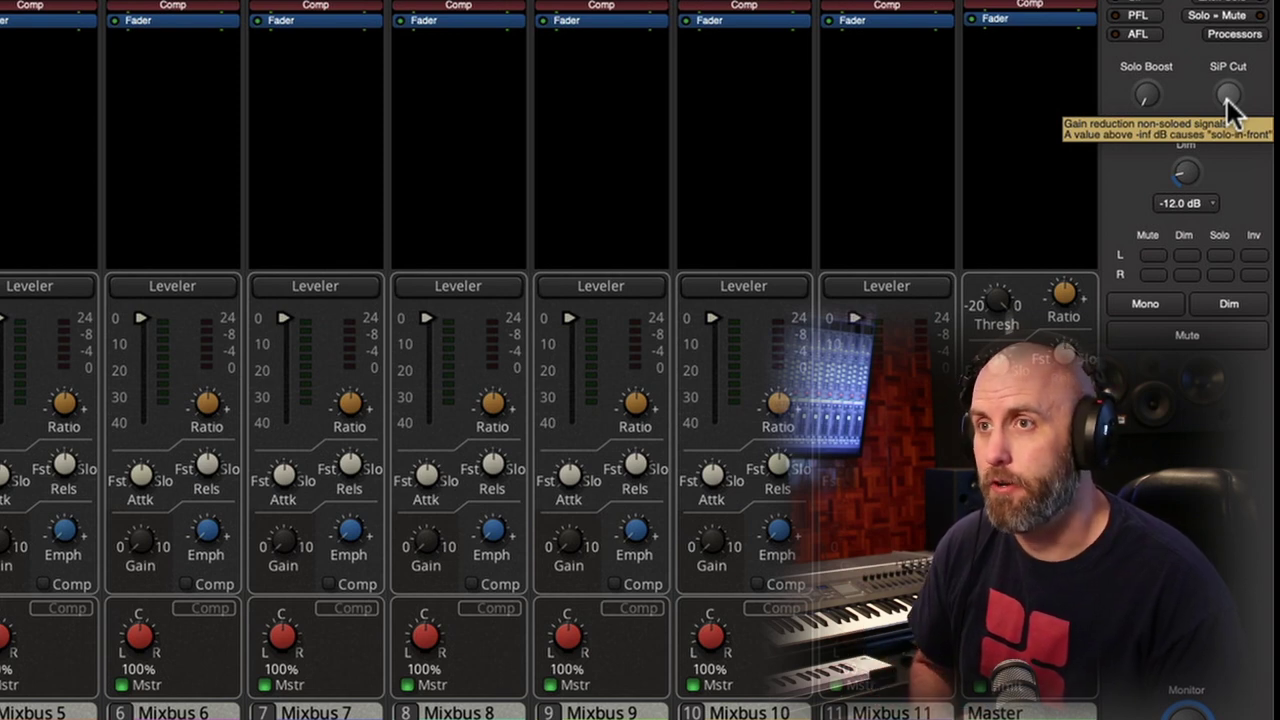
Raise SiP Cut from -inf dB through about -24 and -15 dB to about -6 dB.
{"action": "left_click_drag", "start_coordinate": [1228, 92], "coordinate": [1241, 88]}
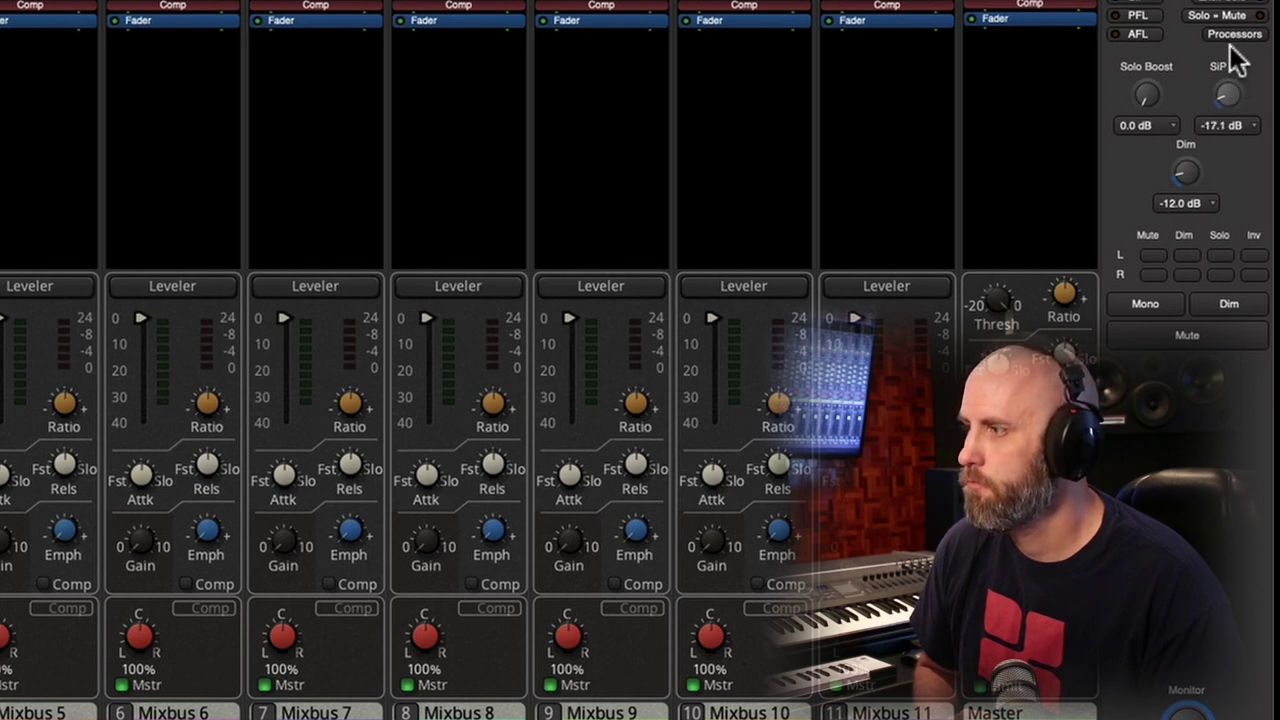
{"action": "left_click_drag", "start_coordinate": [1231, 45], "coordinate": [1234, 1]}
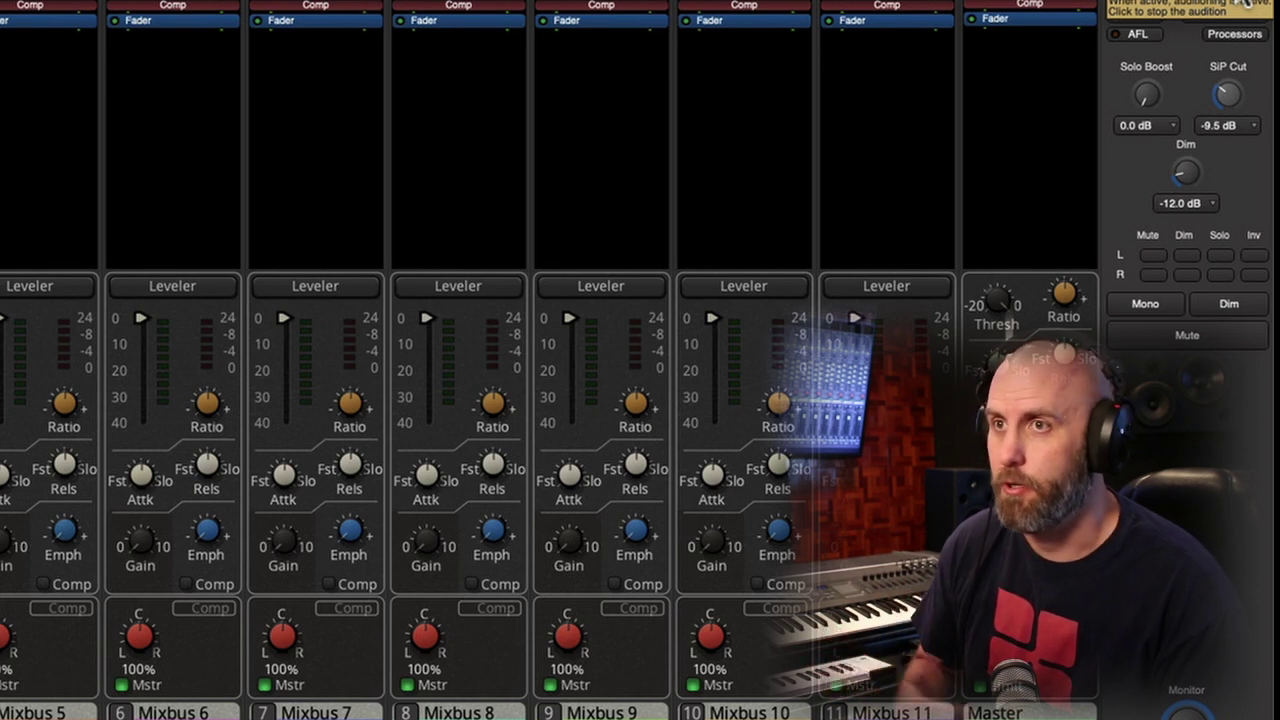
{"action": "scroll", "coordinate": [1226, 94], "scroll_direction": "up", "scroll_amount": 1}
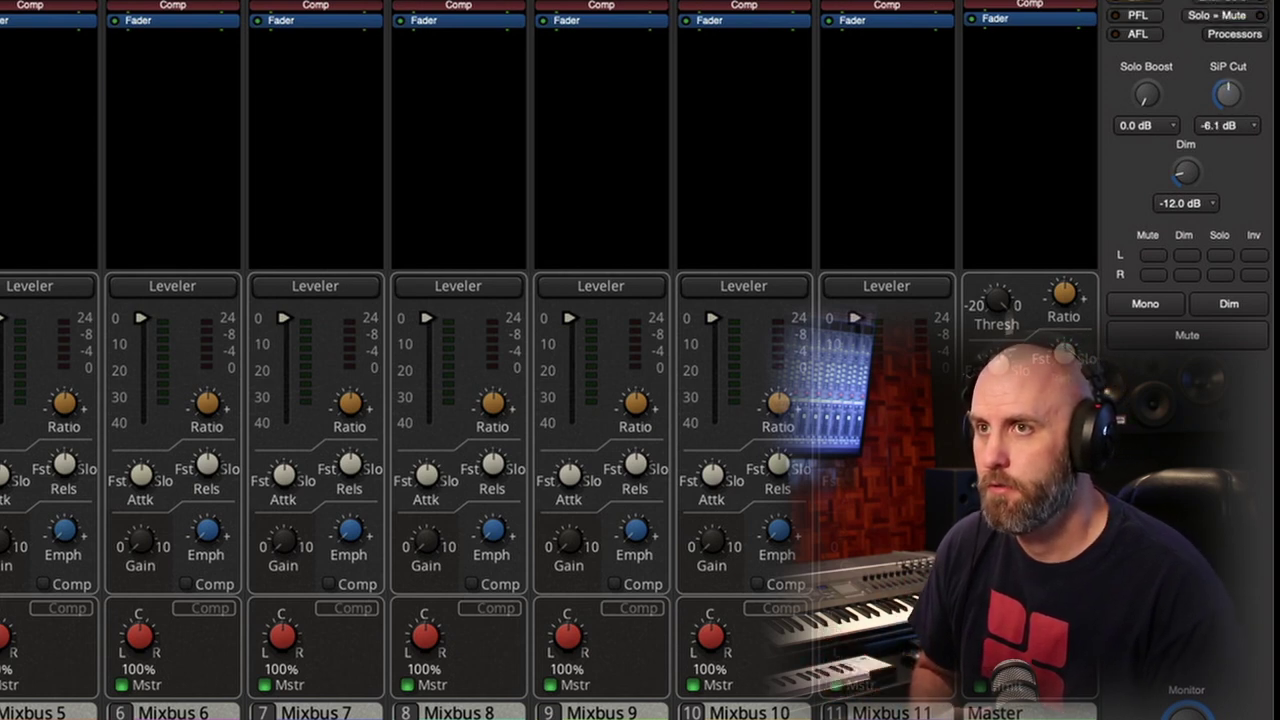
{"action": "left_click_drag", "start_coordinate": [1227, 94], "coordinate": [1243, 43]}
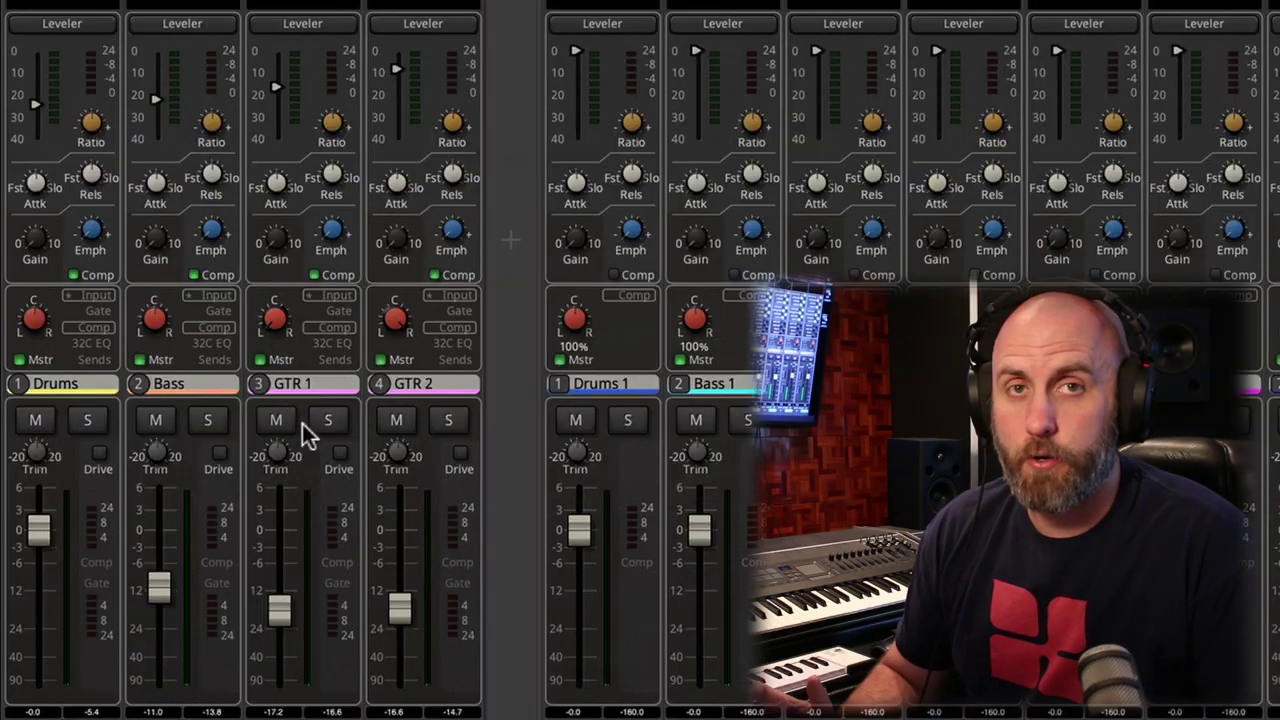
Mute GTR 1 and Bass and start playing the song.
{"action": "left_click", "coordinate": [276, 428]}
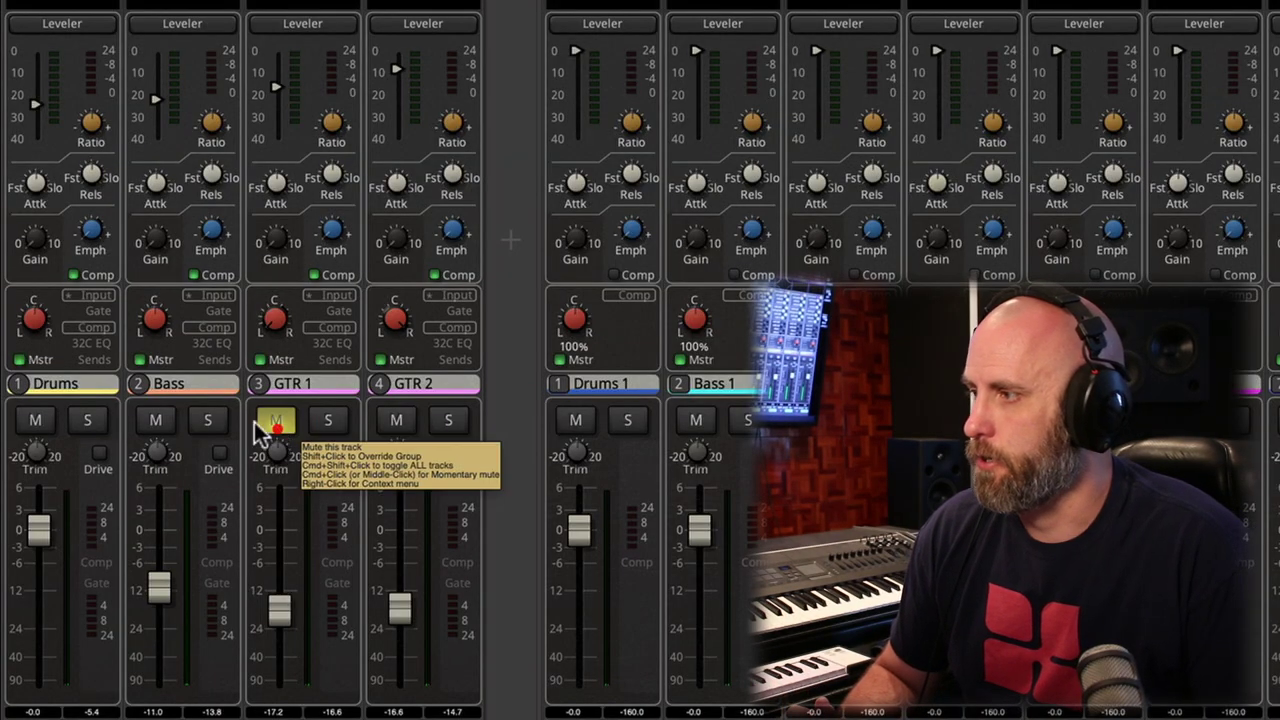
{"action": "left_click", "coordinate": [157, 425]}
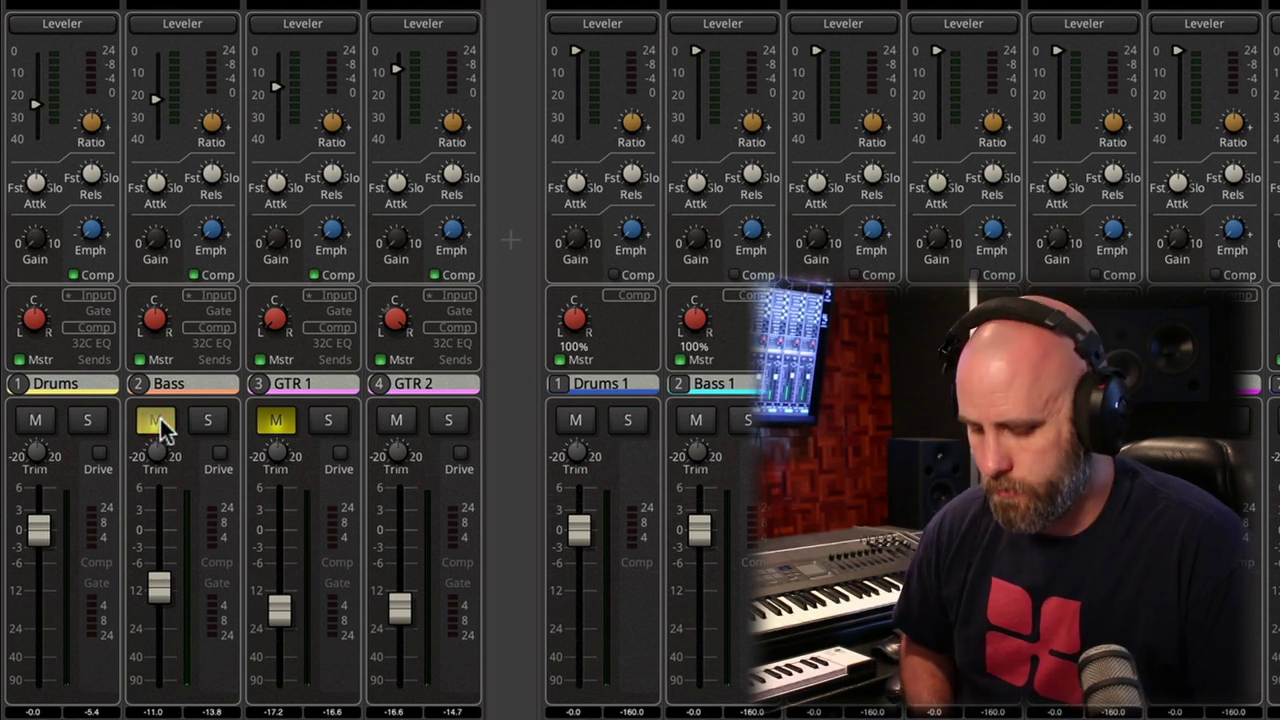
{"action": "key", "text": "space"}
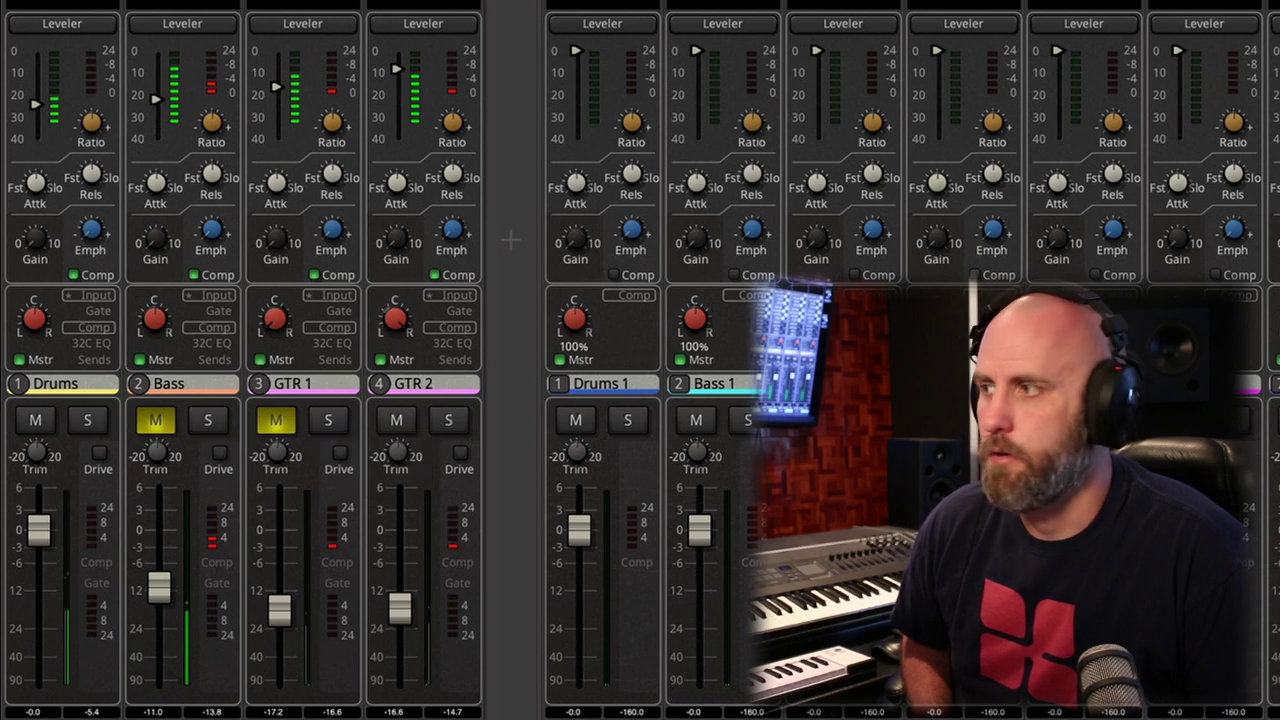
Solo the muted Bass, then GTR 1, then clear the solo.
{"action": "left_click", "coordinate": [203, 423]}
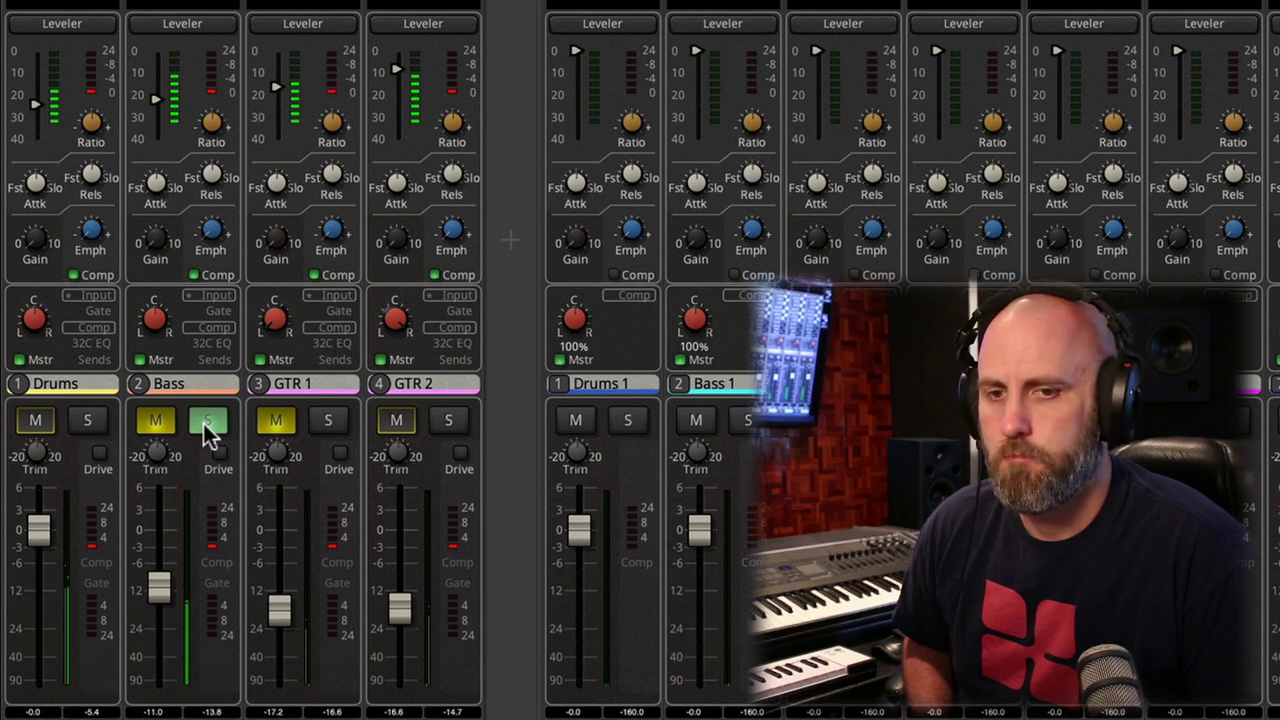
{"action": "left_click", "coordinate": [339, 426]}
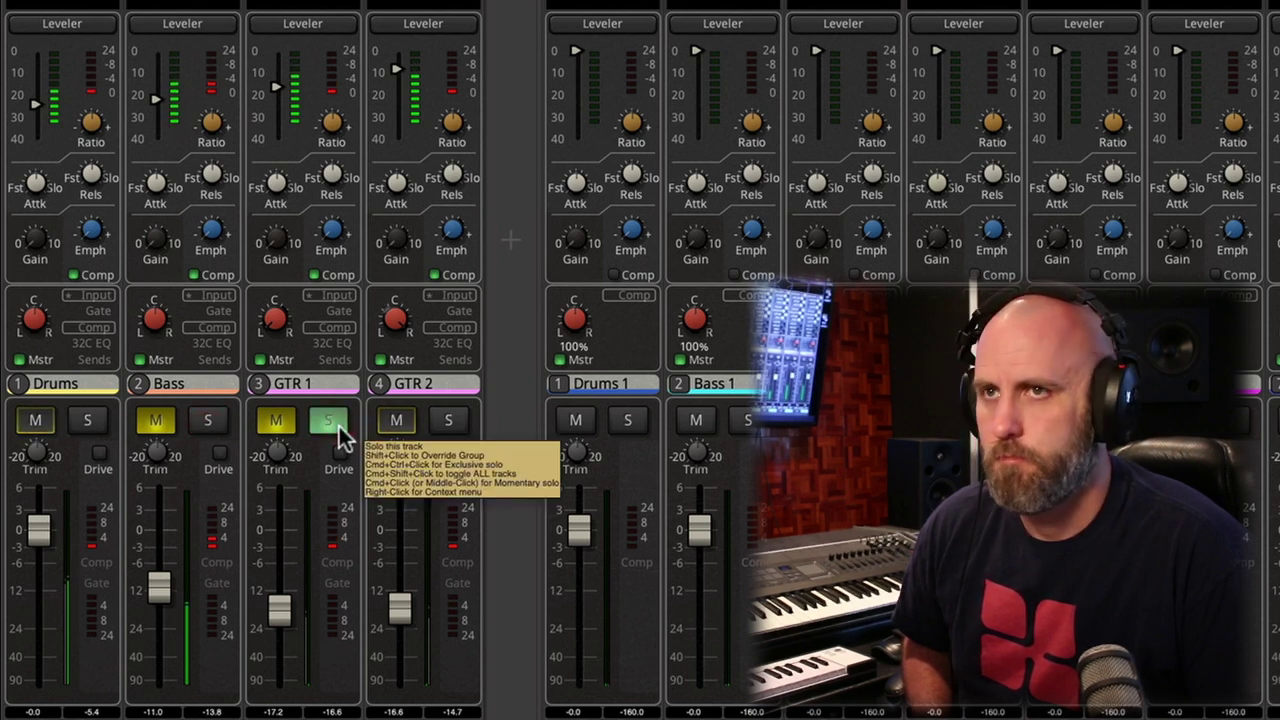
{"action": "left_click", "coordinate": [339, 426]}
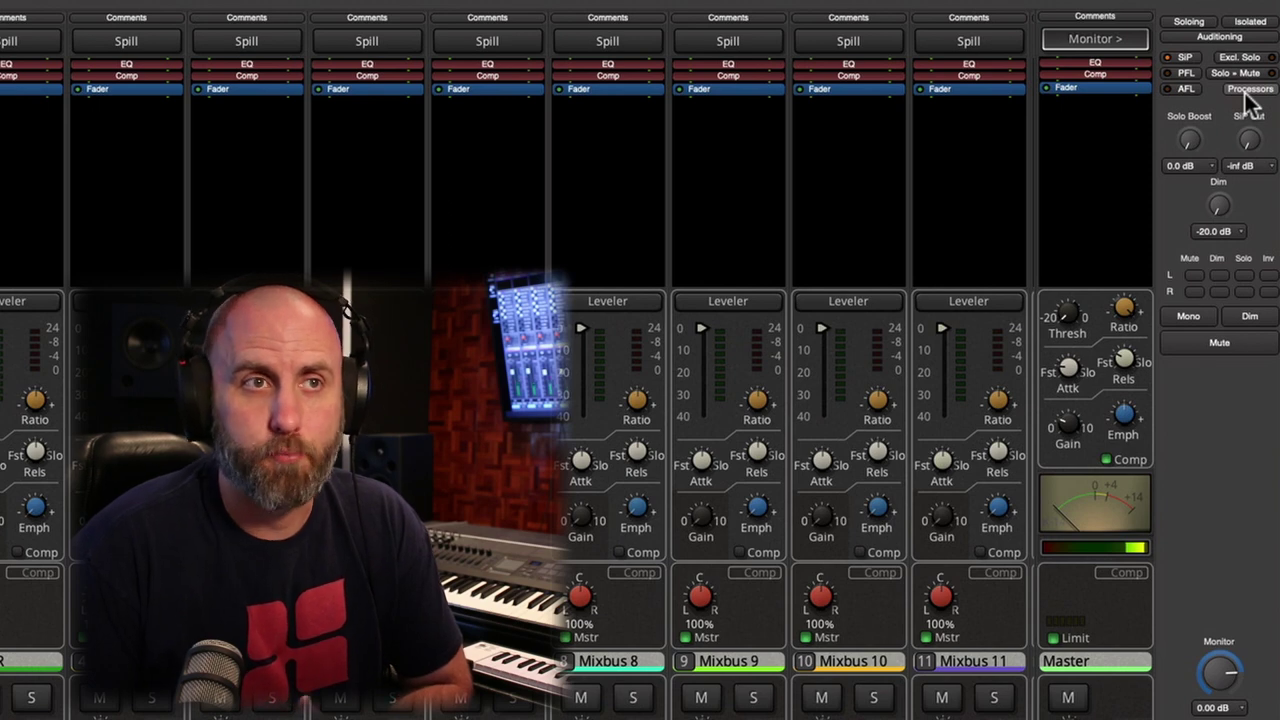
Insert the XT-CQ Console EQ plugin into the monitor strip's processor box.
{"action": "left_click", "coordinate": [1249, 89]}
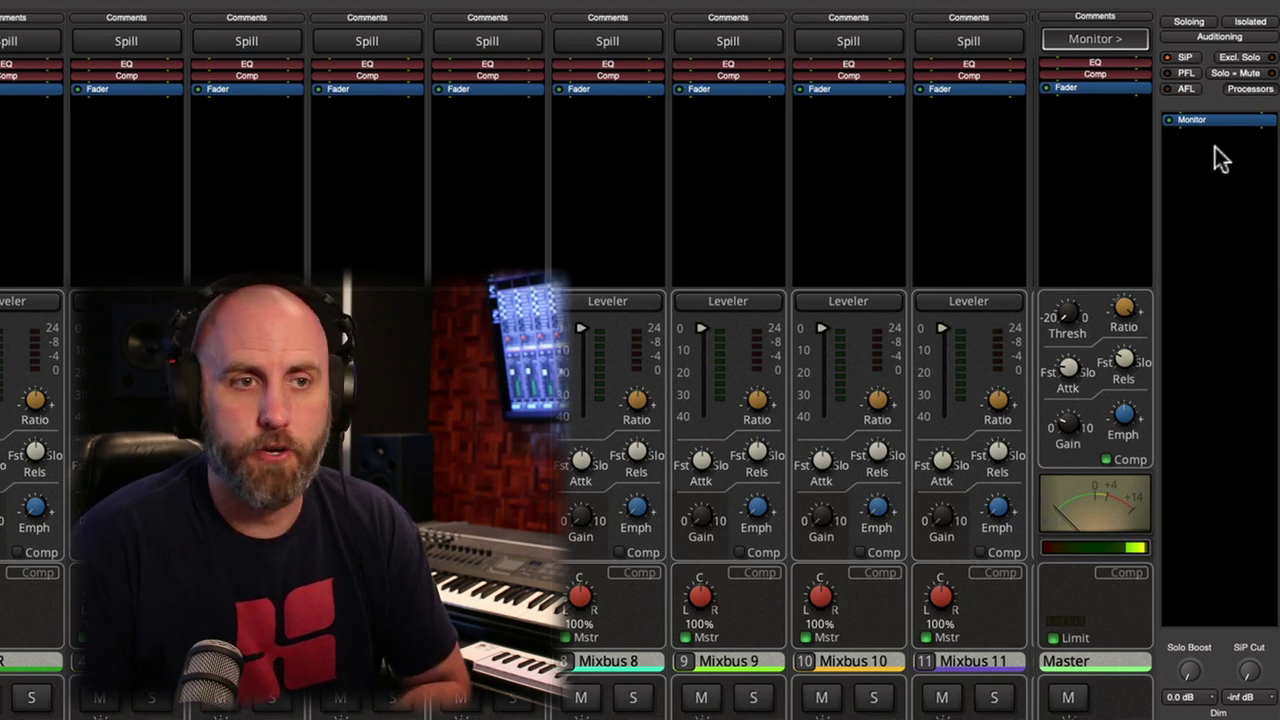
{"action": "right_click", "coordinate": [1218, 155]}
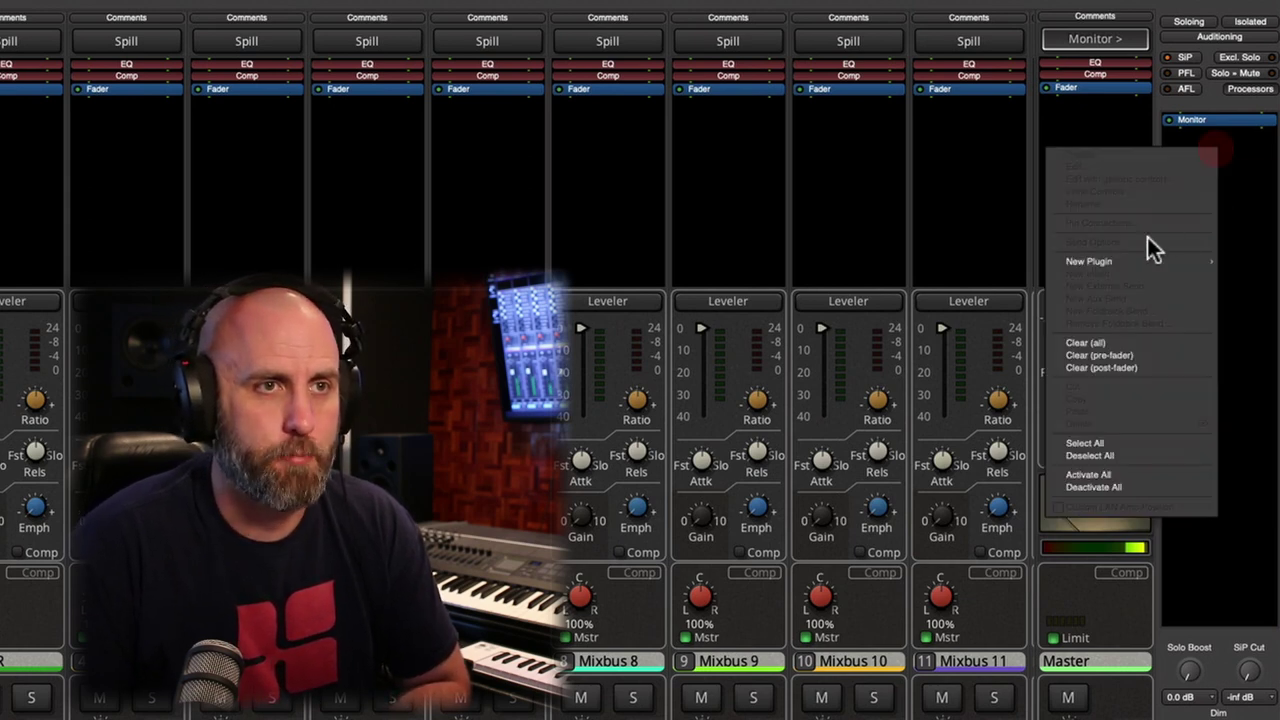
{"action": "mouse_move", "coordinate": [1138, 263]}
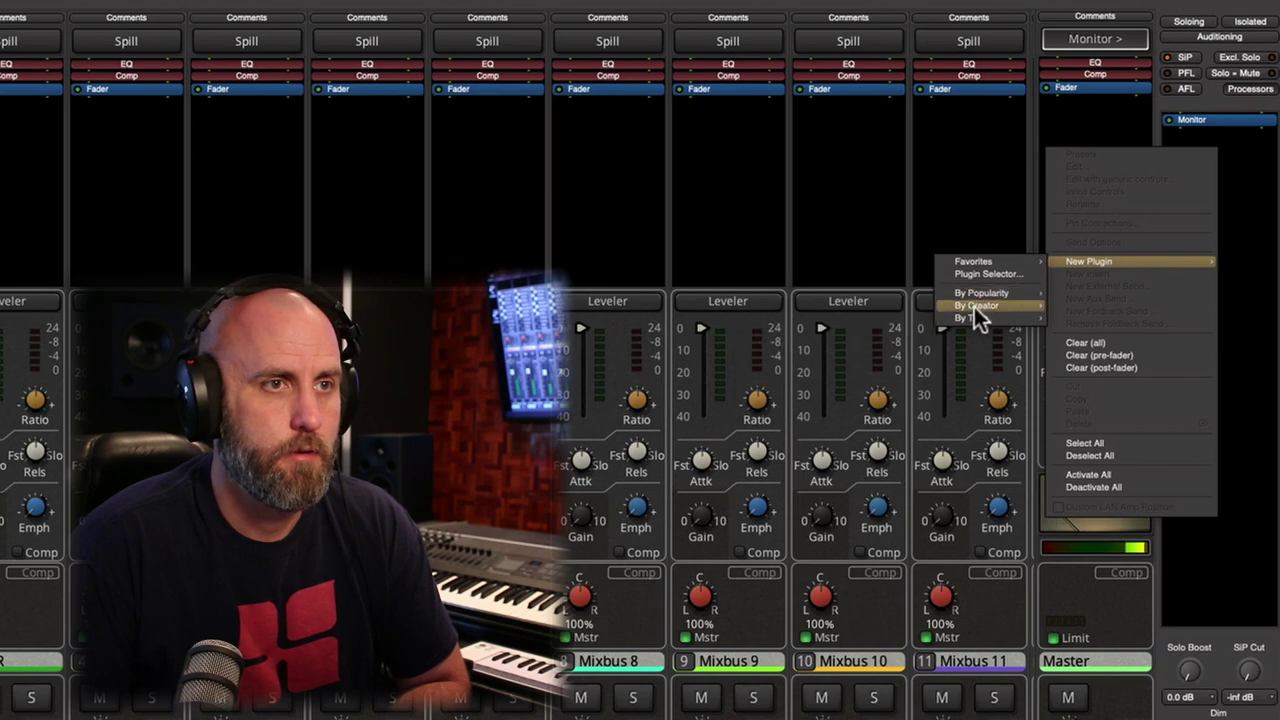
{"action": "mouse_move", "coordinate": [975, 308]}
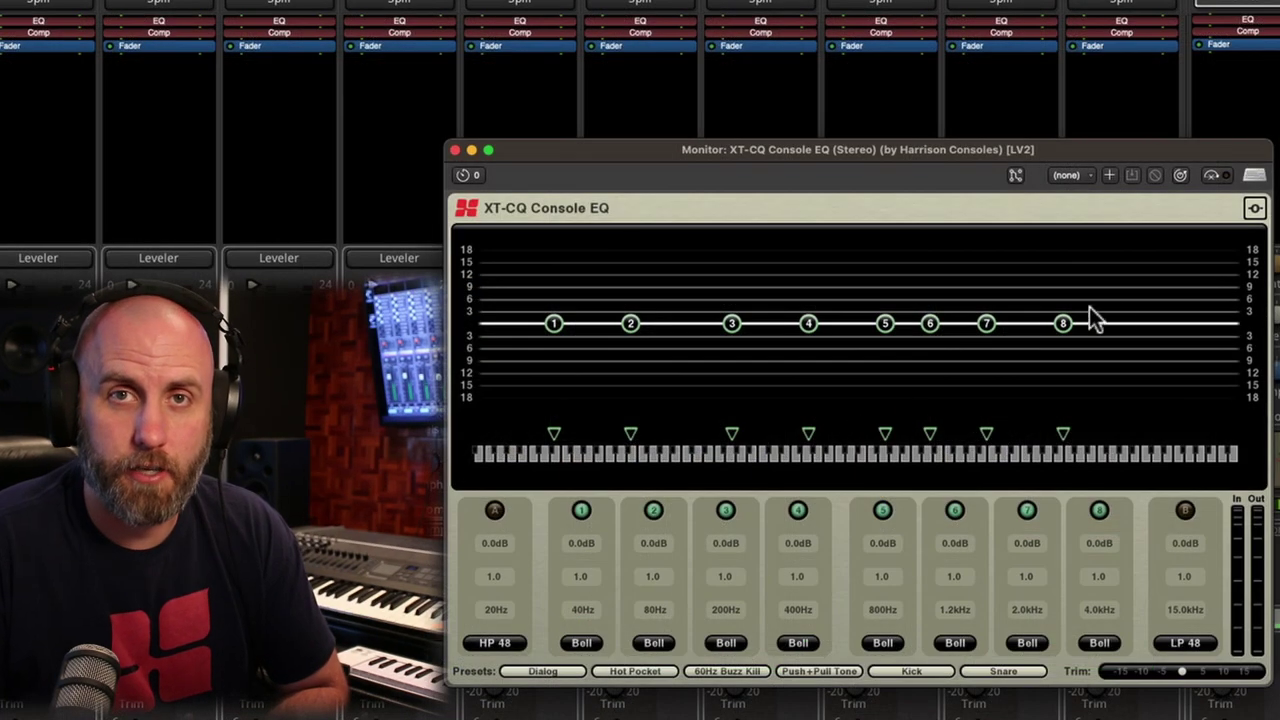
Load the EQ's NS10 preset and play the session to hear it.
{"action": "left_click", "coordinate": [1072, 176]}
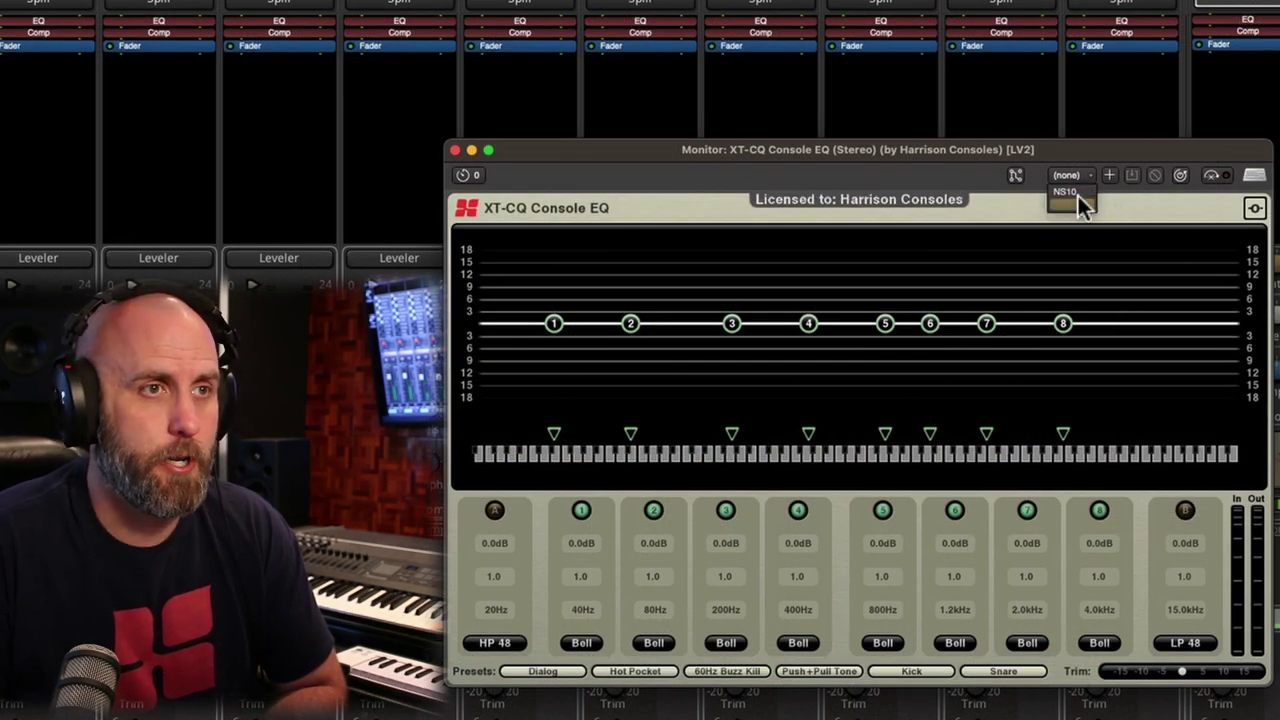
{"action": "left_click", "coordinate": [1078, 193]}
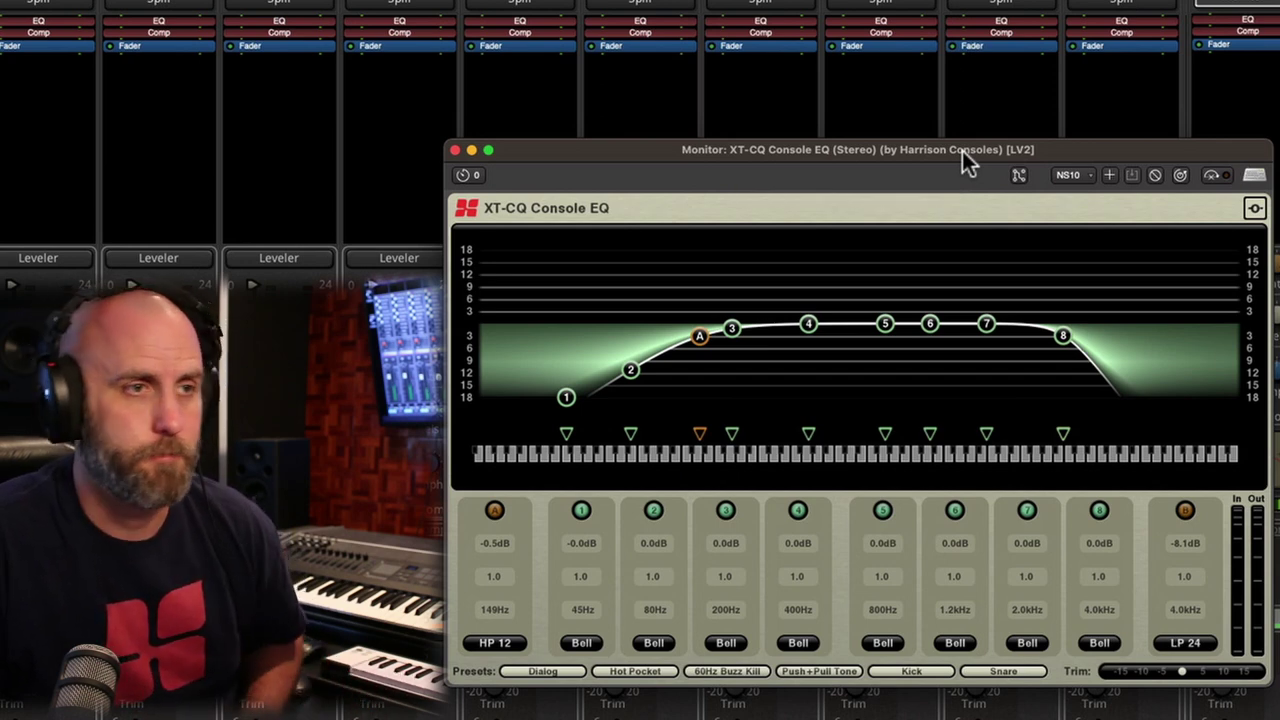
{"action": "key", "text": "space"}
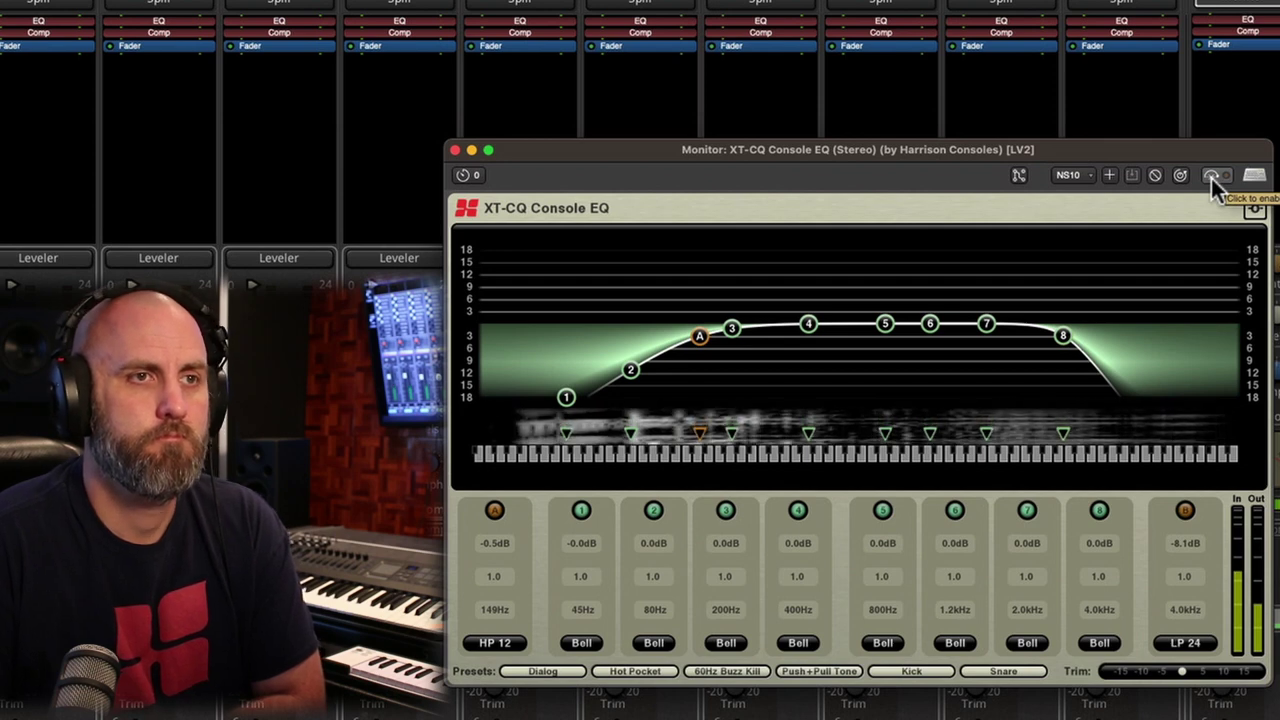
{"action": "left_click", "coordinate": [1211, 177]}
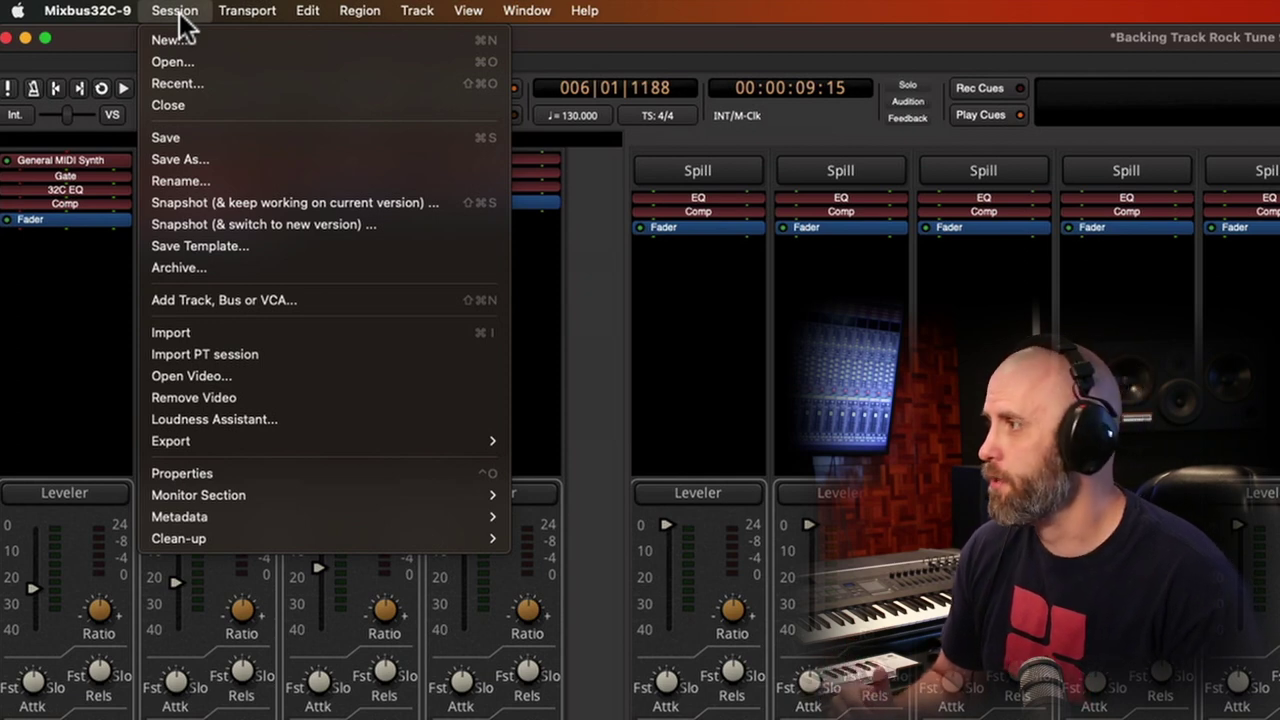
View the Session > Monitor Section Mute, Dim and Mono shortcuts, then close the menu.
{"action": "mouse_move", "coordinate": [242, 494]}
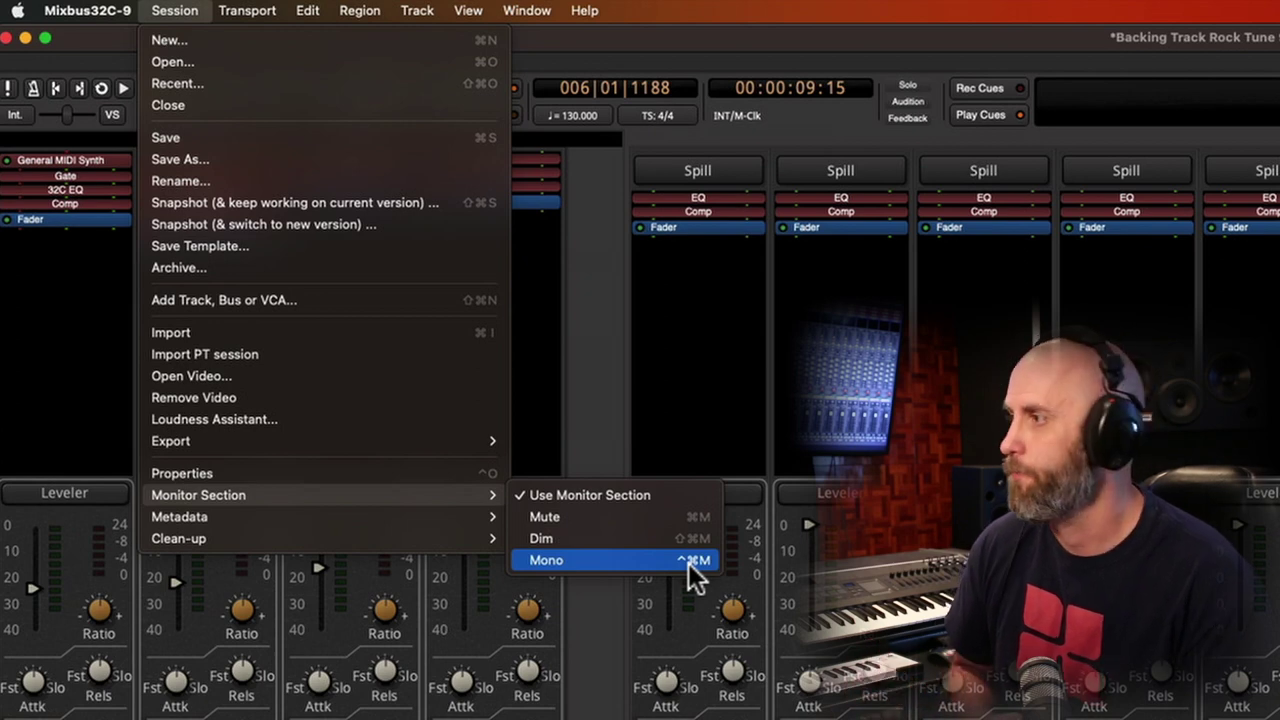
{"action": "left_click", "coordinate": [576, 421]}
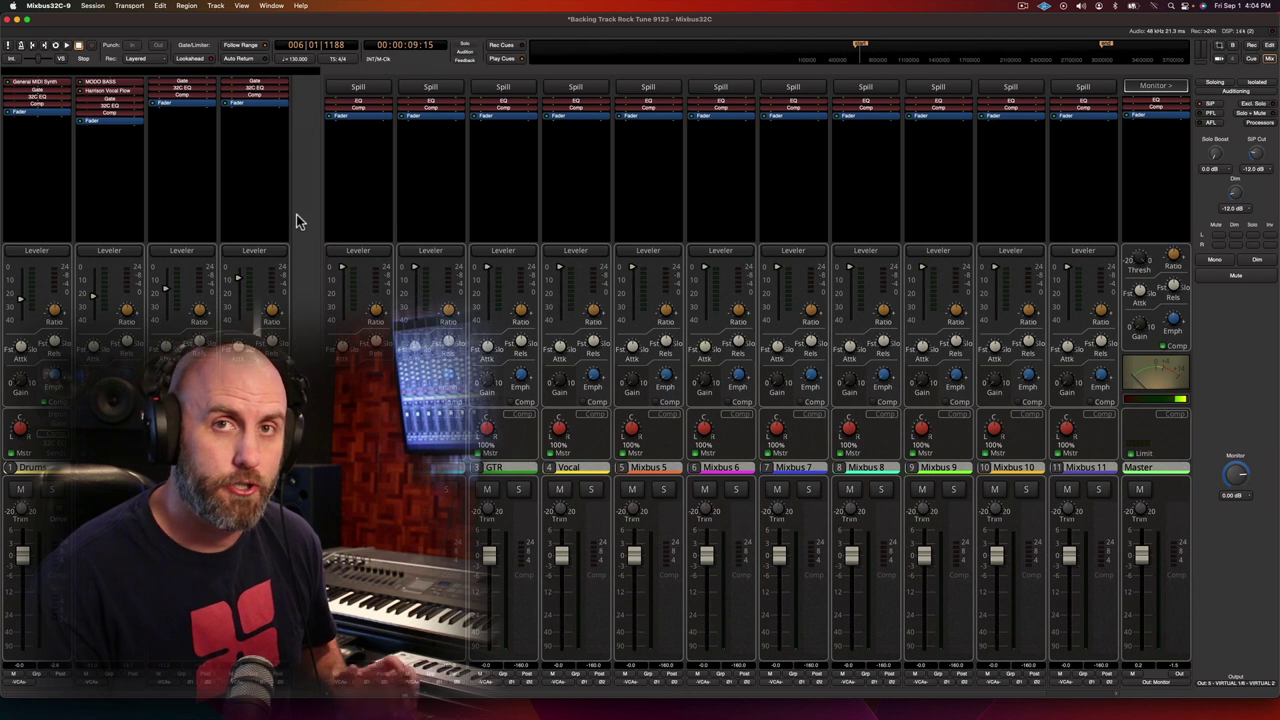
Toggle the monitor section panel's visibility and flip between the mixer and editor views.
{"action": "key", "text": "shift+m"}
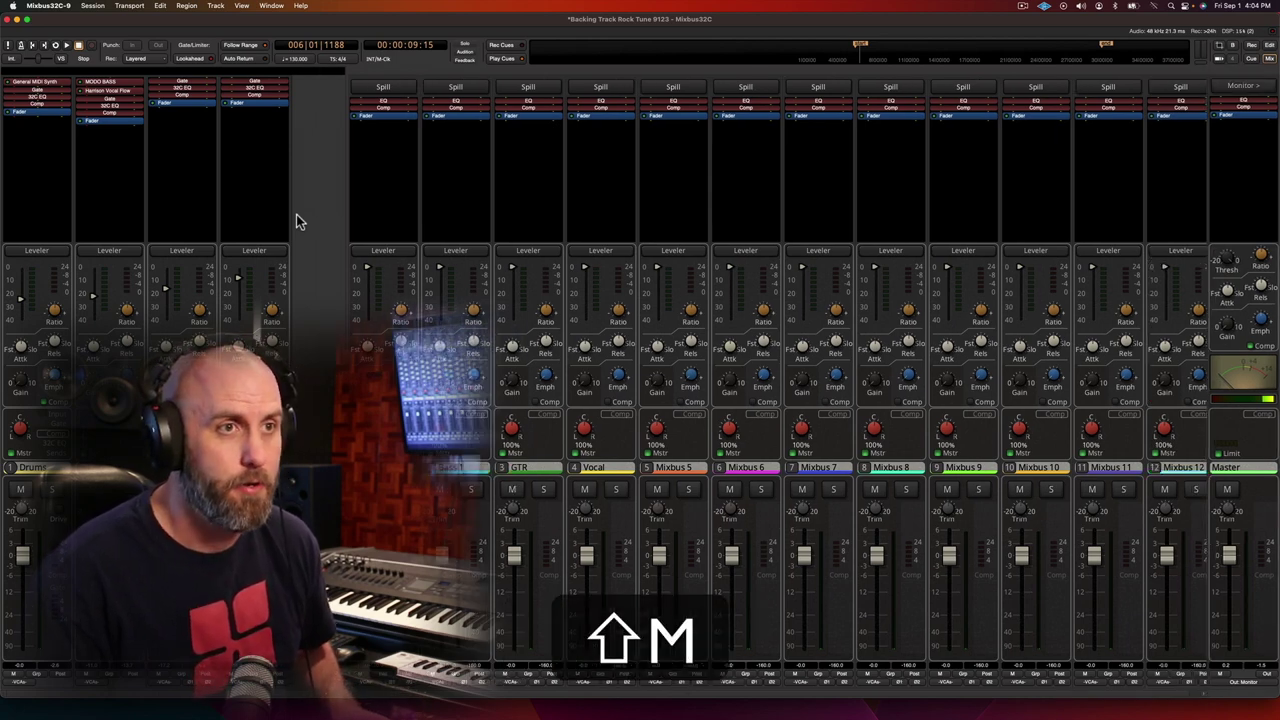
{"action": "key", "text": "shift+m"}
{"action": "key", "text": "shift+m"}
{"action": "key", "text": "shift+m"}
{"action": "key", "text": "shift+m"}
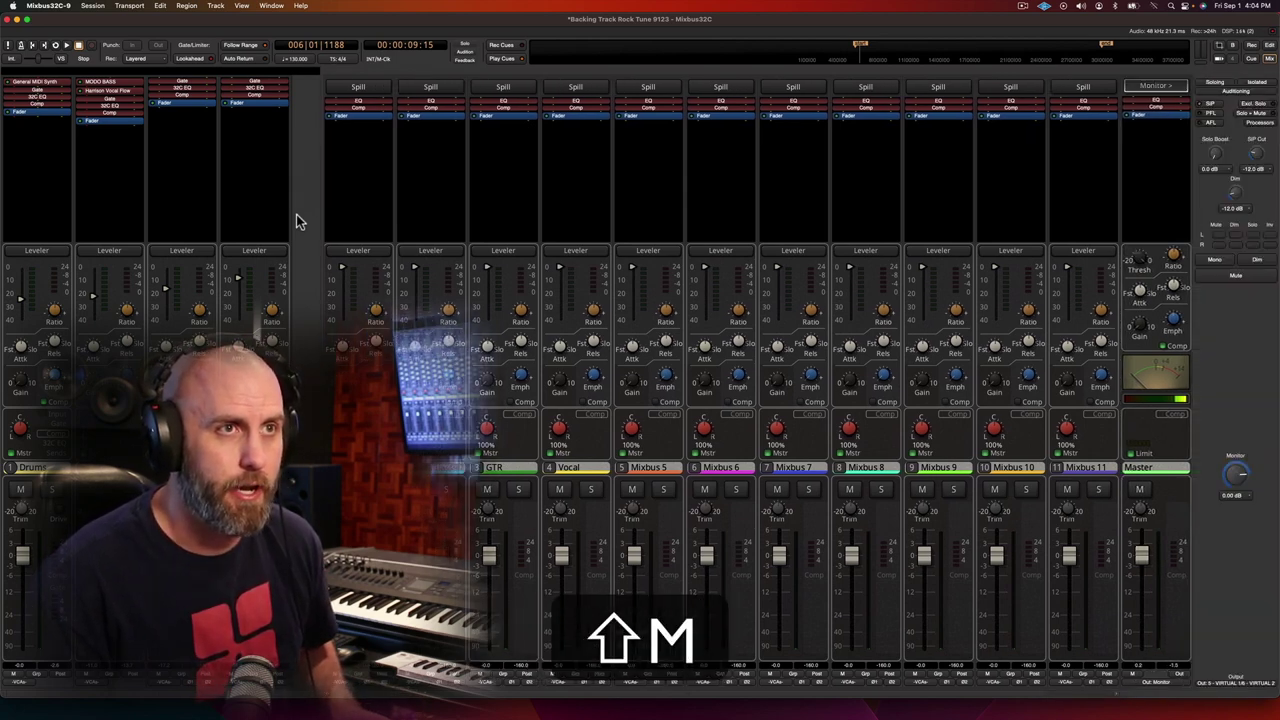
{"action": "key", "text": "shift+m"}
{"action": "key", "text": "shift+m"}
{"action": "key", "text": "shift+m"}
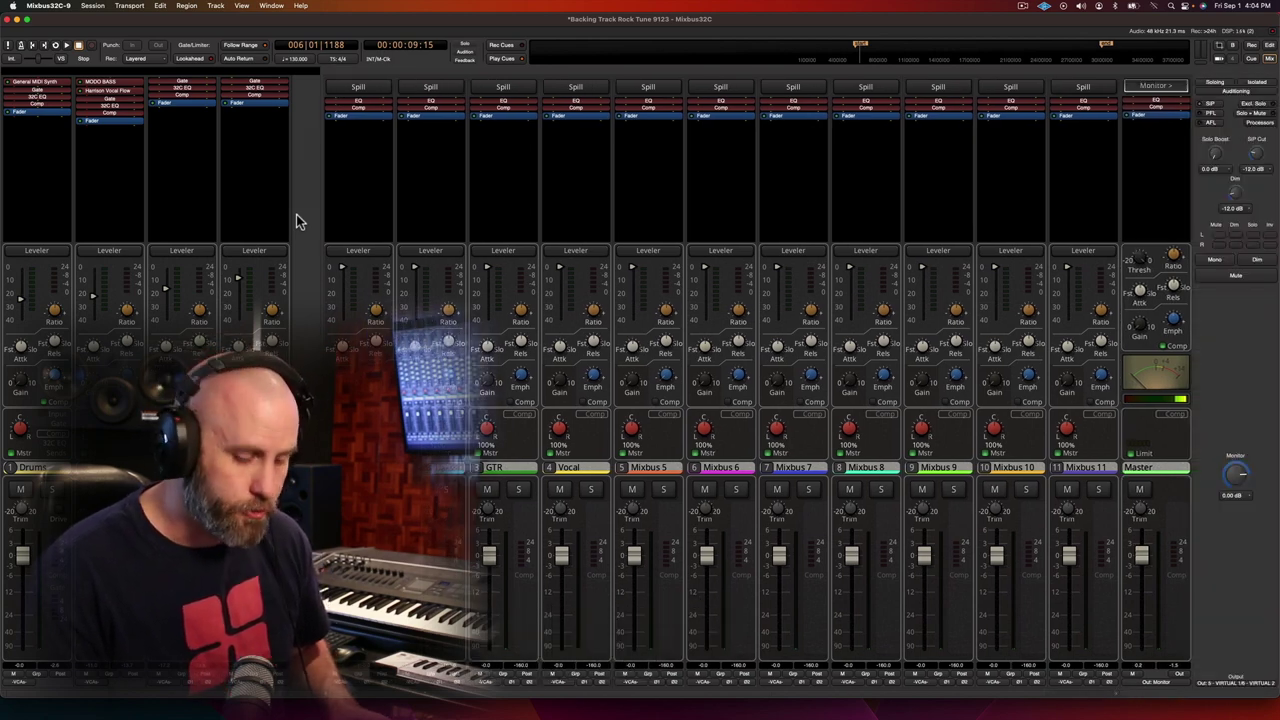
{"action": "key", "text": "ctrl+m"}
{"action": "key", "text": "ctrl+m"}
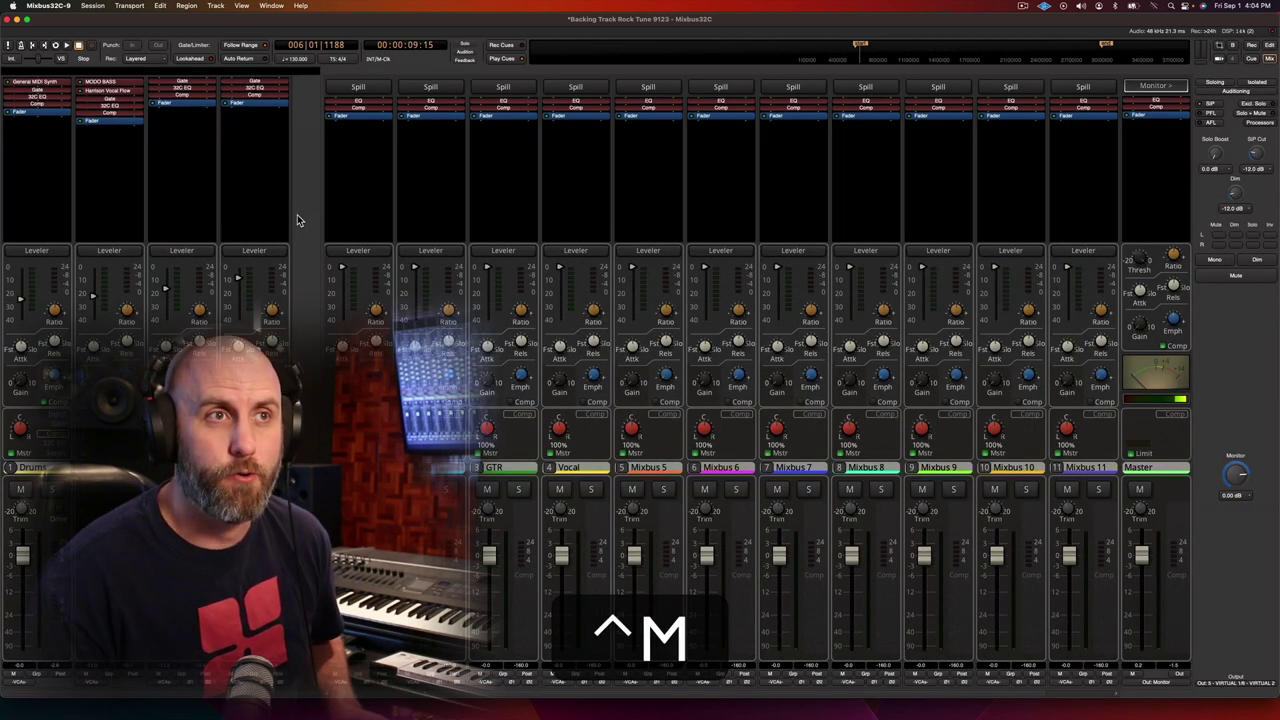
{"action": "key", "text": "ctrl+m"}
{"action": "key", "text": "ctrl+m"}
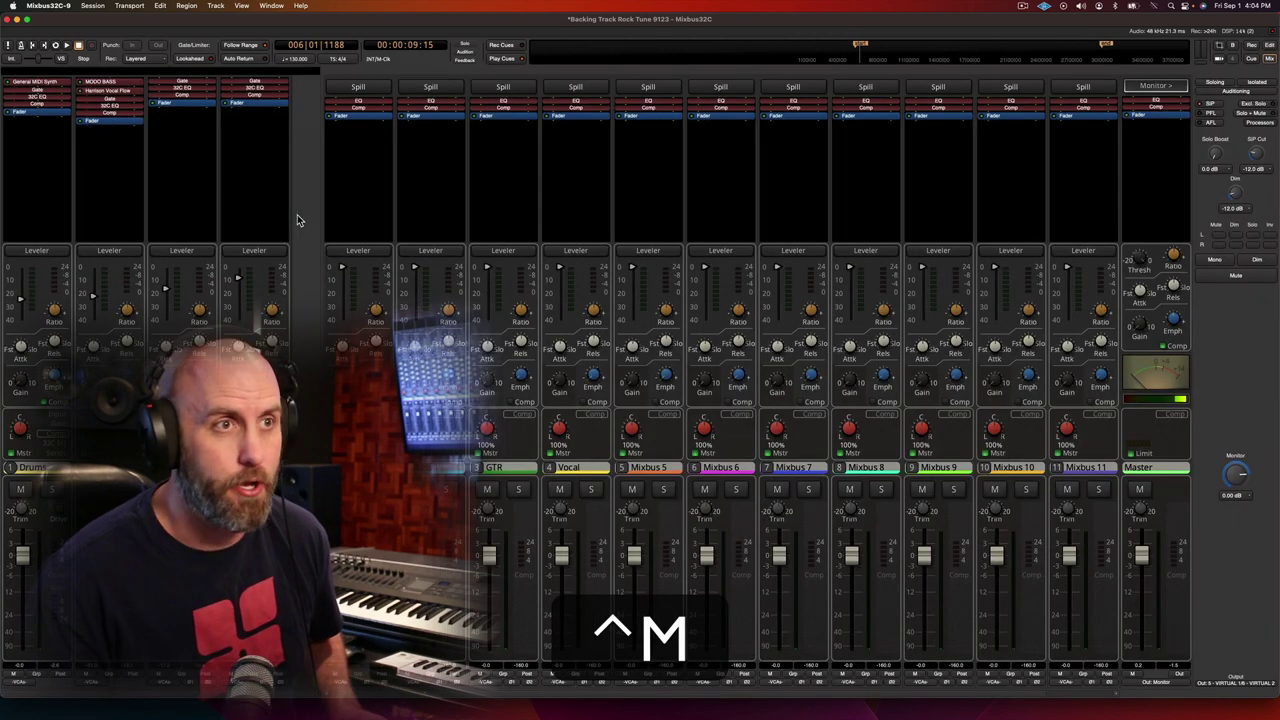
{"action": "key", "text": "ctrl+m"}
{"action": "key", "text": "ctrl+m"}
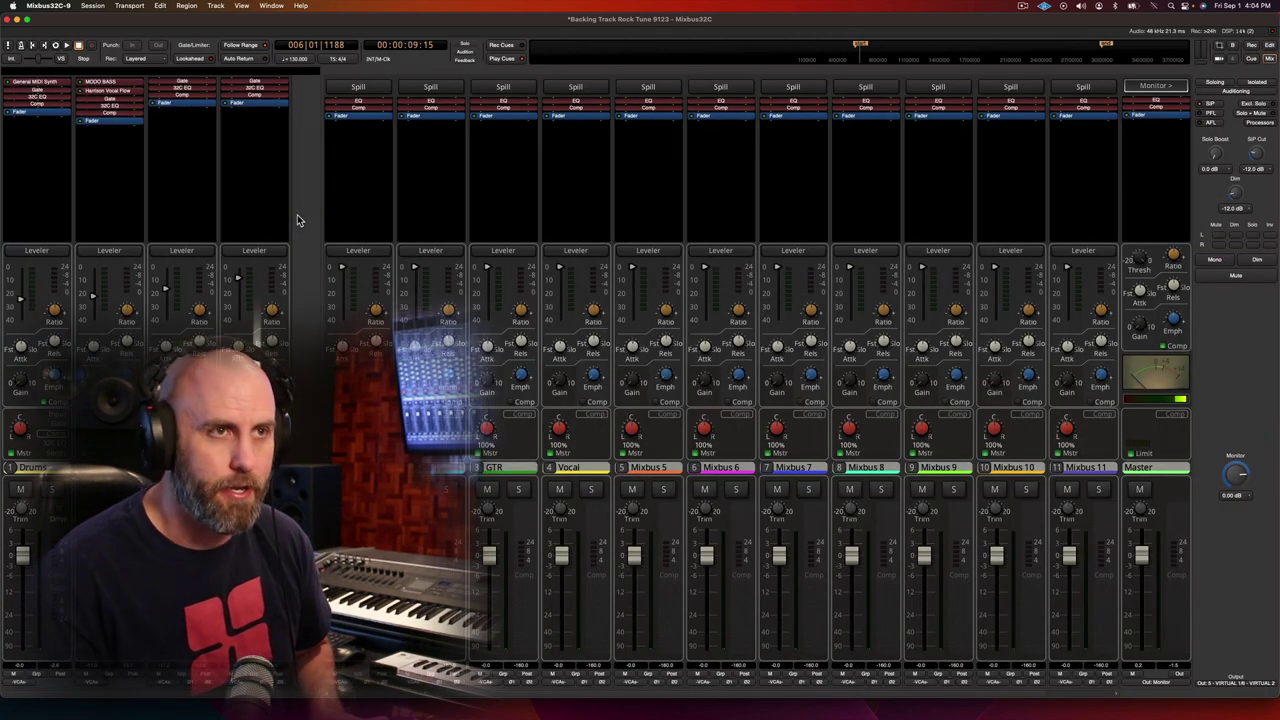
During playback, toggle monitor mute and mono on and off, then stop playback.
{"action": "key", "text": "super+m"}
{"action": "key", "text": "super+m"}
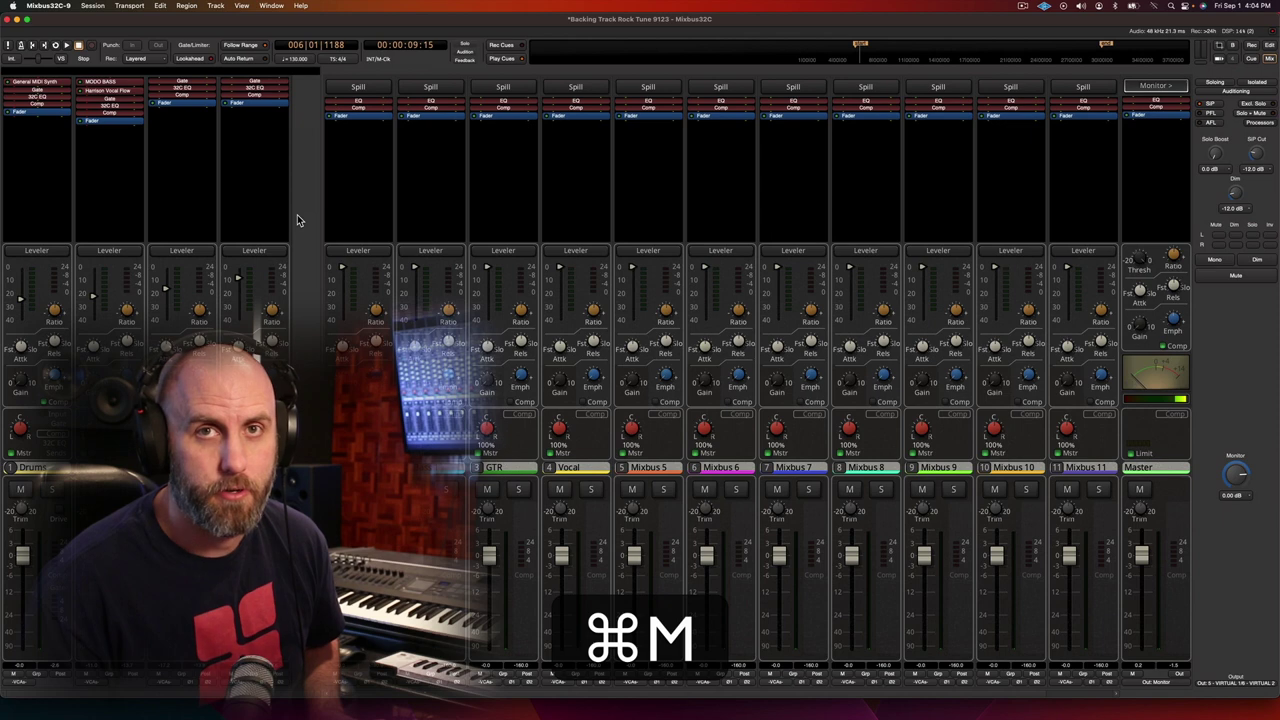
{"action": "key", "text": "super+m"}
{"action": "key", "text": "super+m"}
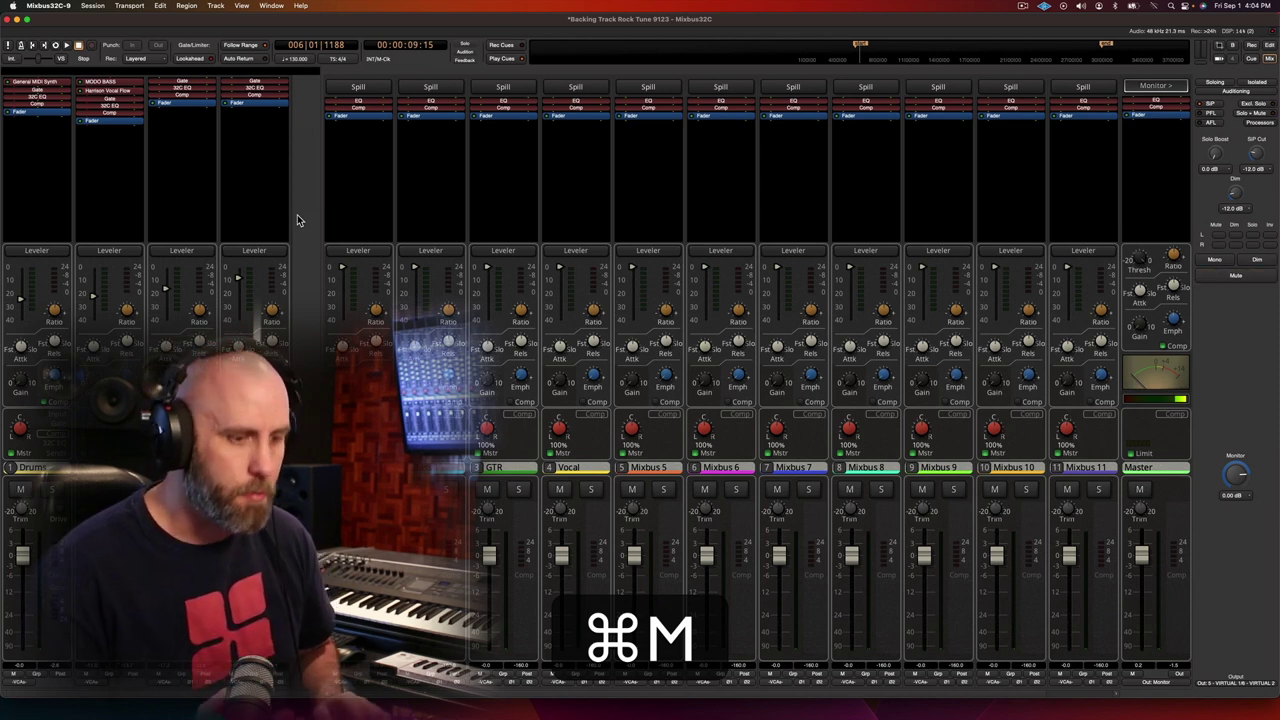
{"action": "key", "text": "space"}
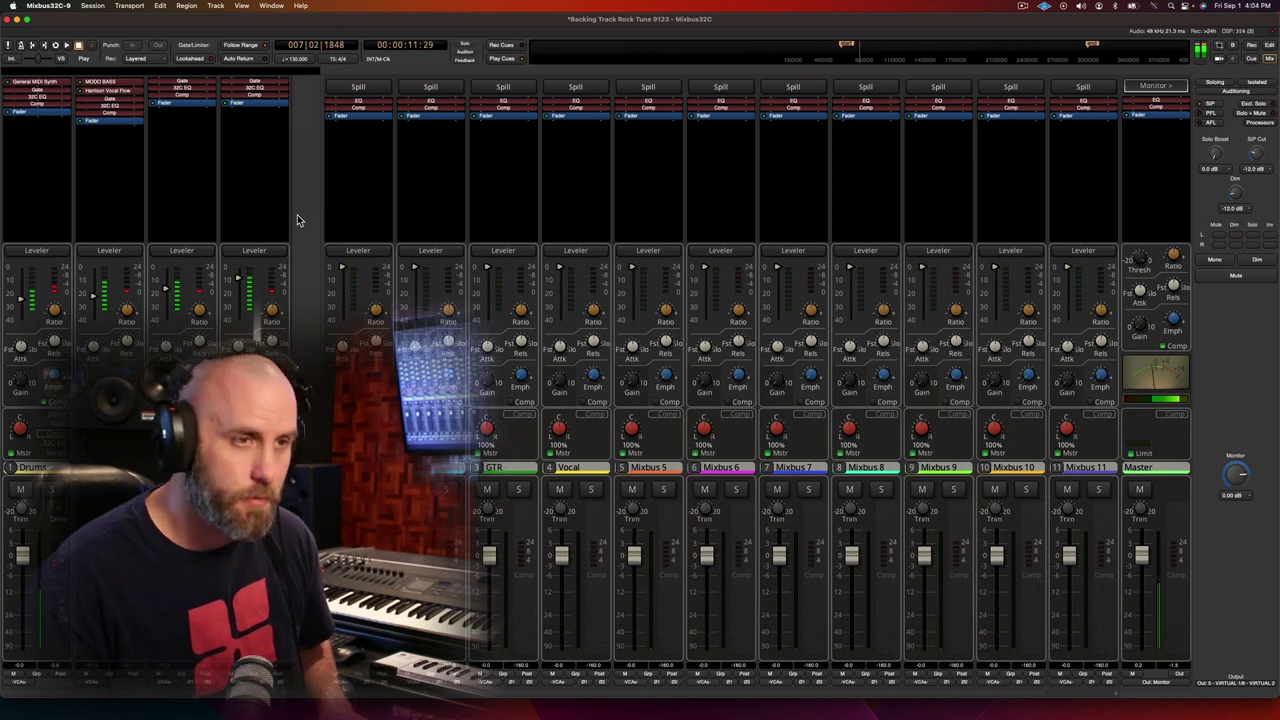
{"action": "key", "text": "super+m"}
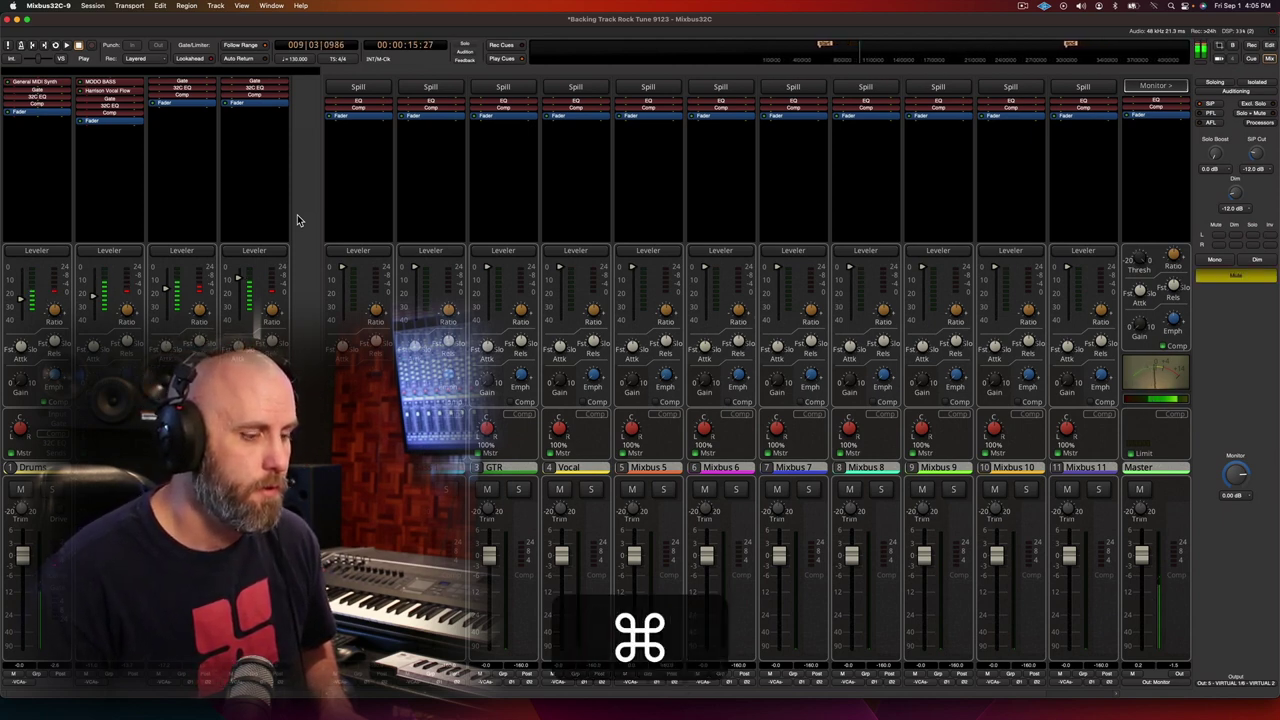
{"action": "key", "text": "super+m"}
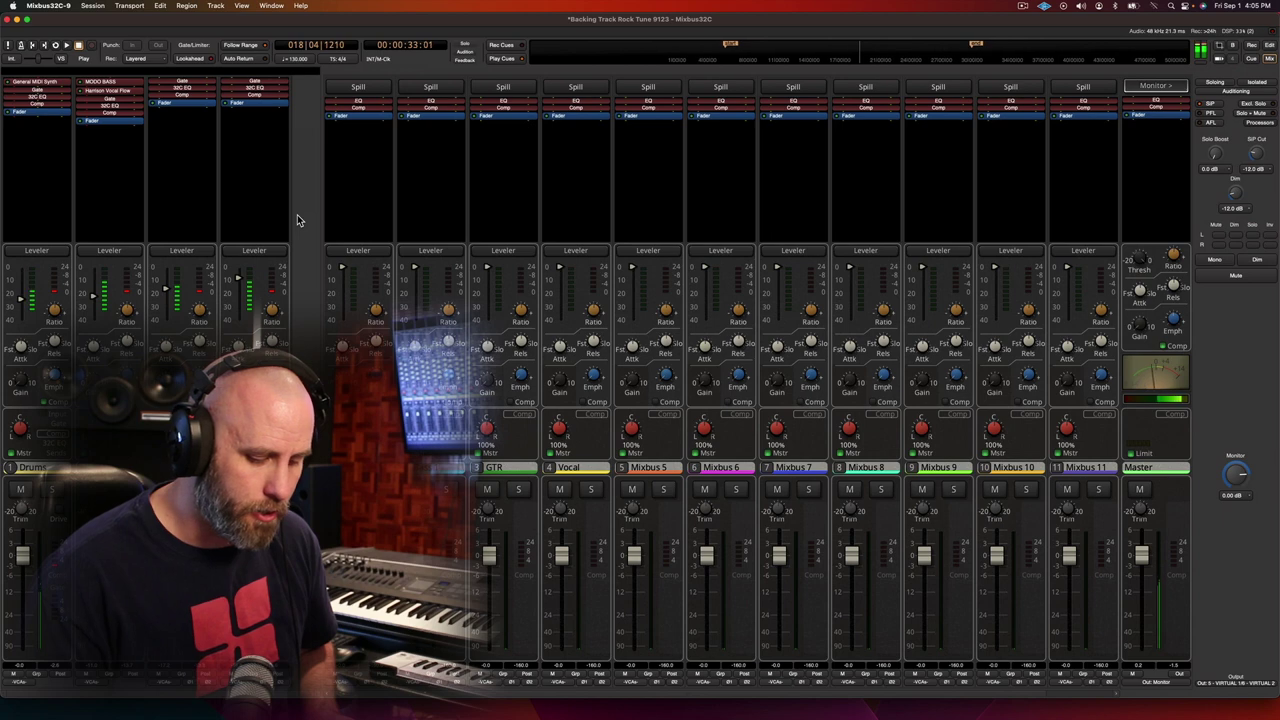
{"action": "key", "text": "ctrl+super+m"}
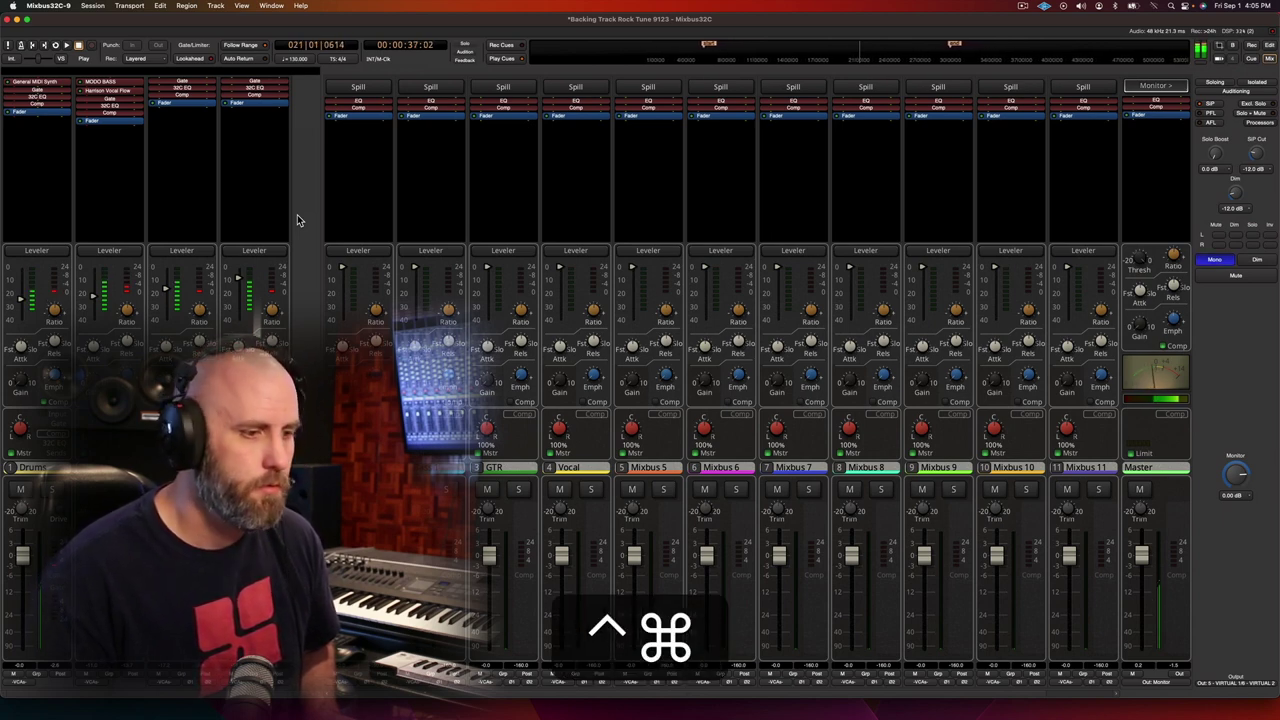
{"action": "key", "text": "ctrl+super+m"}
{"action": "key", "text": "space"}
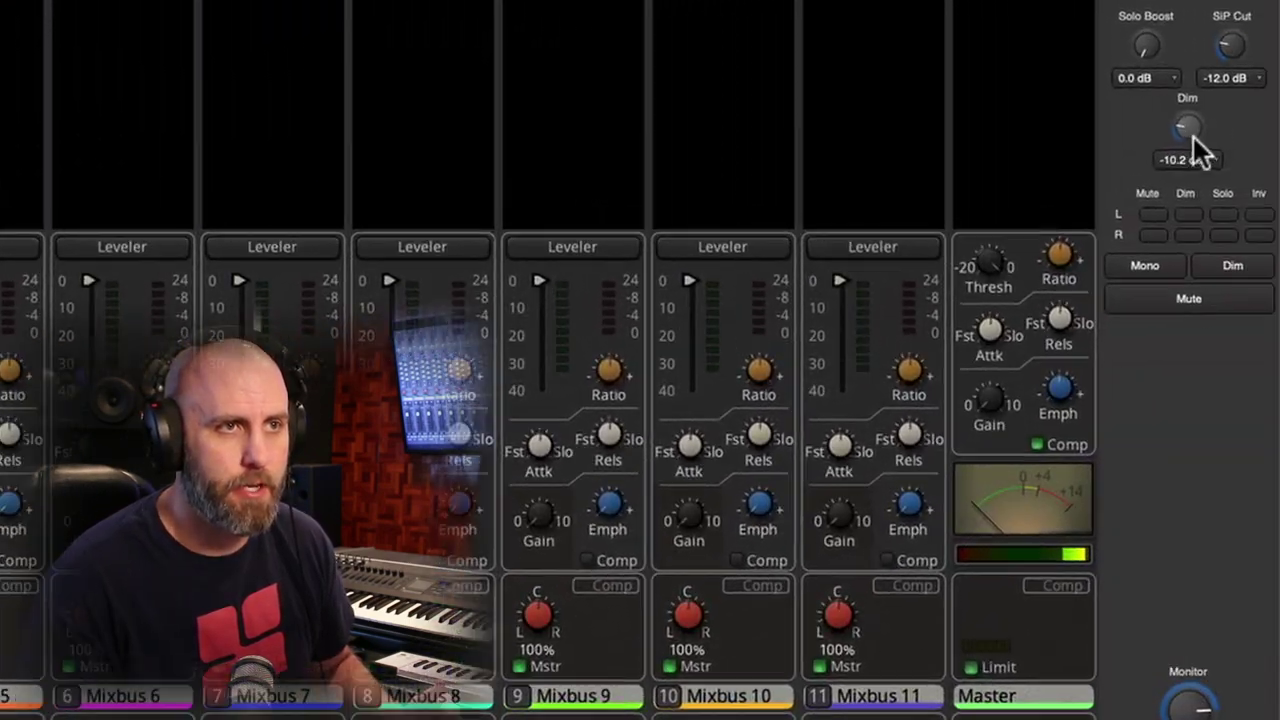
Set the monitor dim amount to -20 dB.
{"action": "left_click", "coordinate": [1190, 160]}
{"action": "left_click", "coordinate": [1192, 155]}
{"action": "left_click", "coordinate": [1193, 158]}
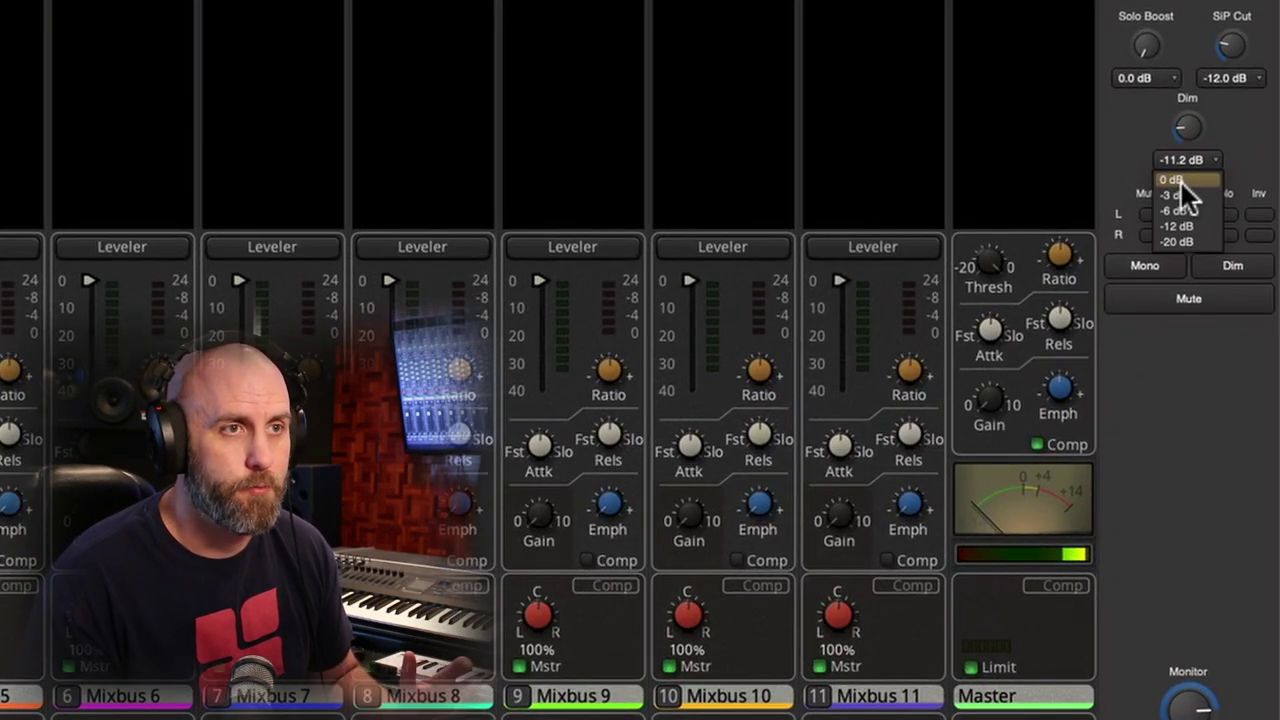
{"action": "left_click", "coordinate": [1185, 238]}
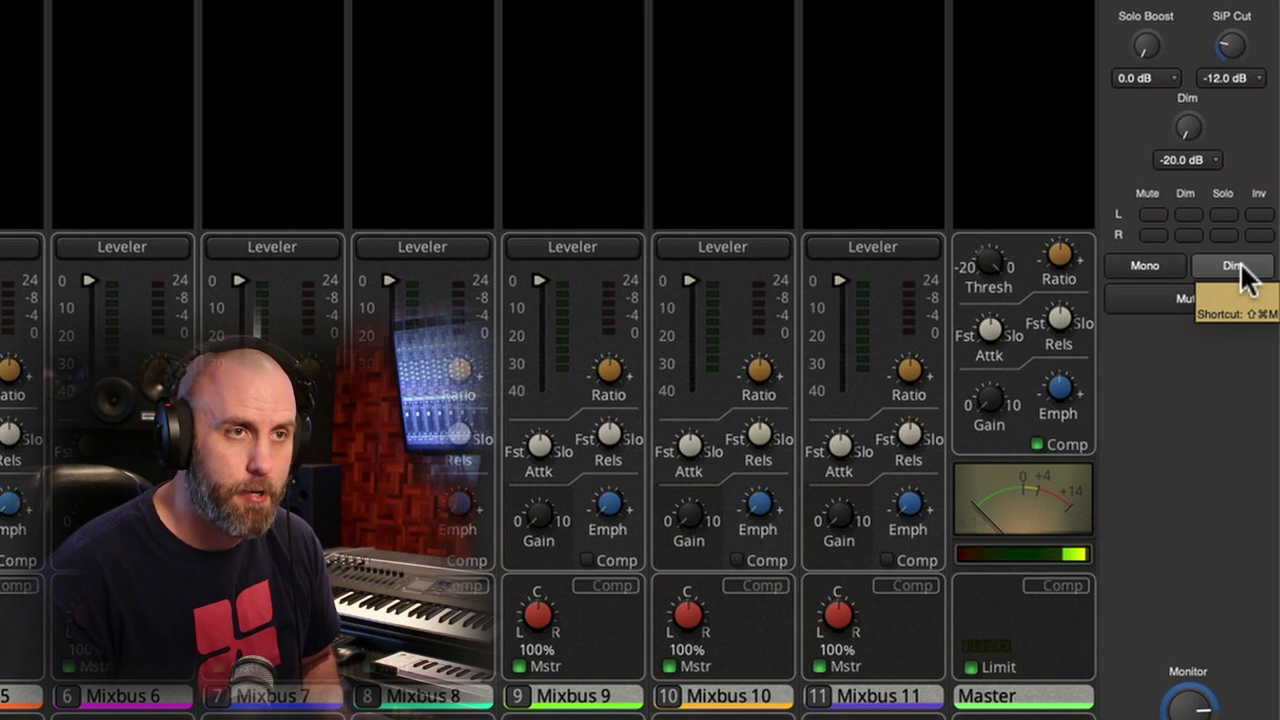
Test and leave the monitor Dim engaged, then switch the monitor to mono with F3.
{"action": "left_click", "coordinate": [1245, 274]}
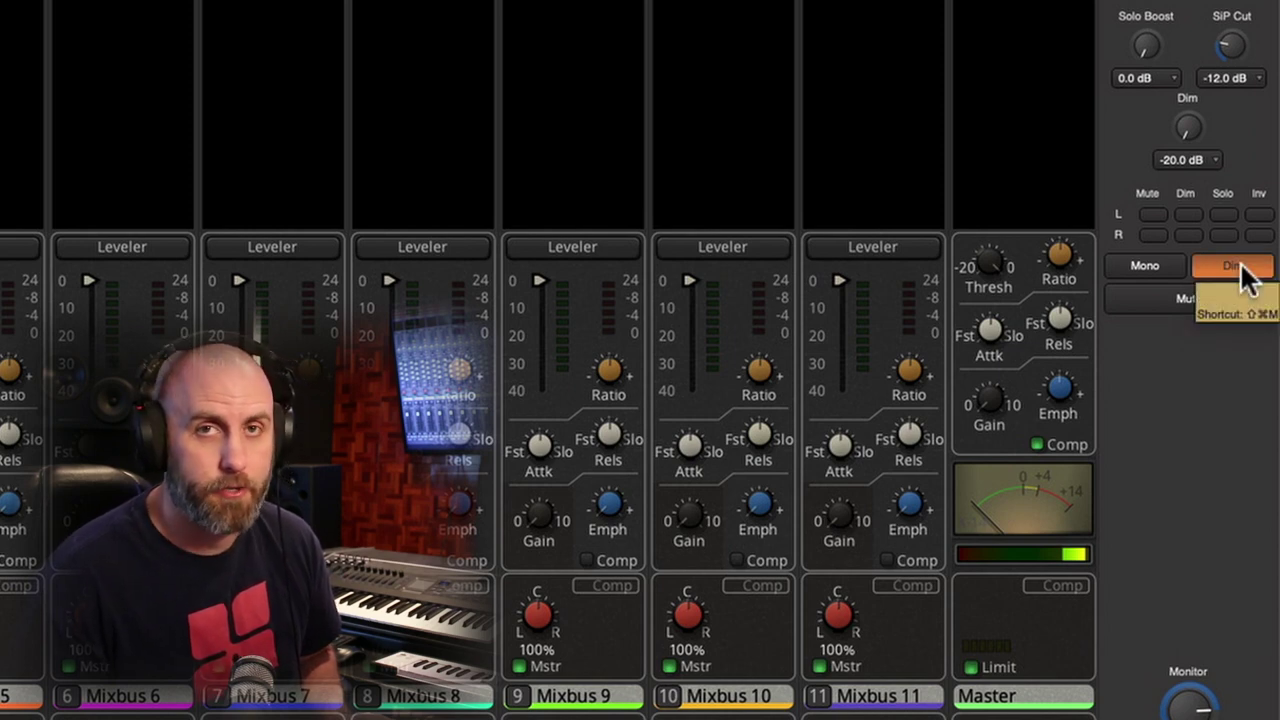
{"action": "left_click", "coordinate": [1247, 276]}
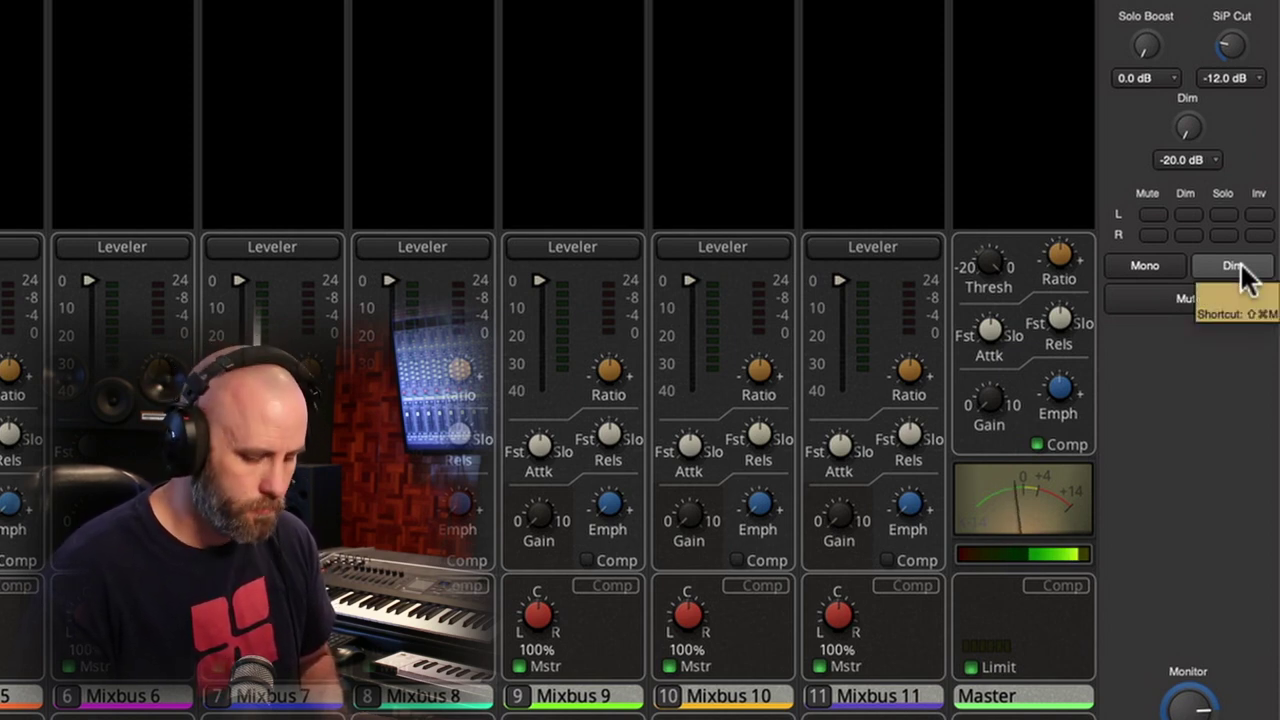
{"action": "left_click", "coordinate": [1240, 268]}
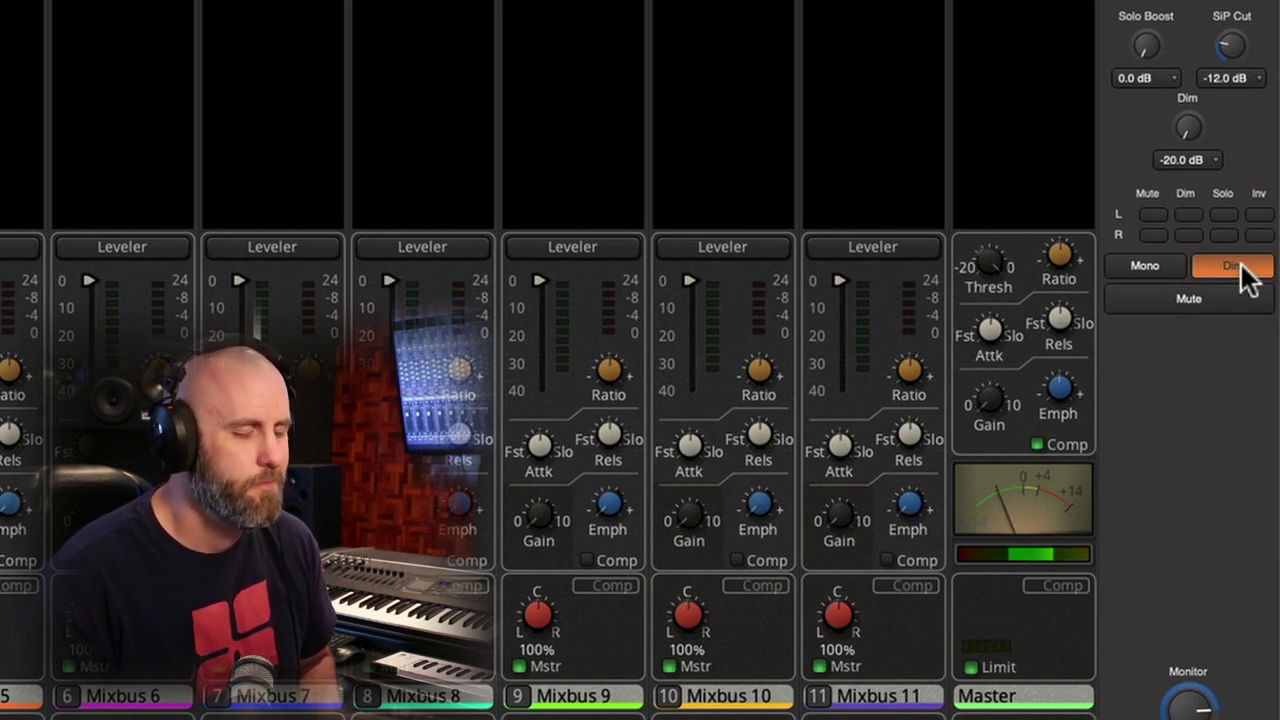
{"action": "key", "text": "F3"}
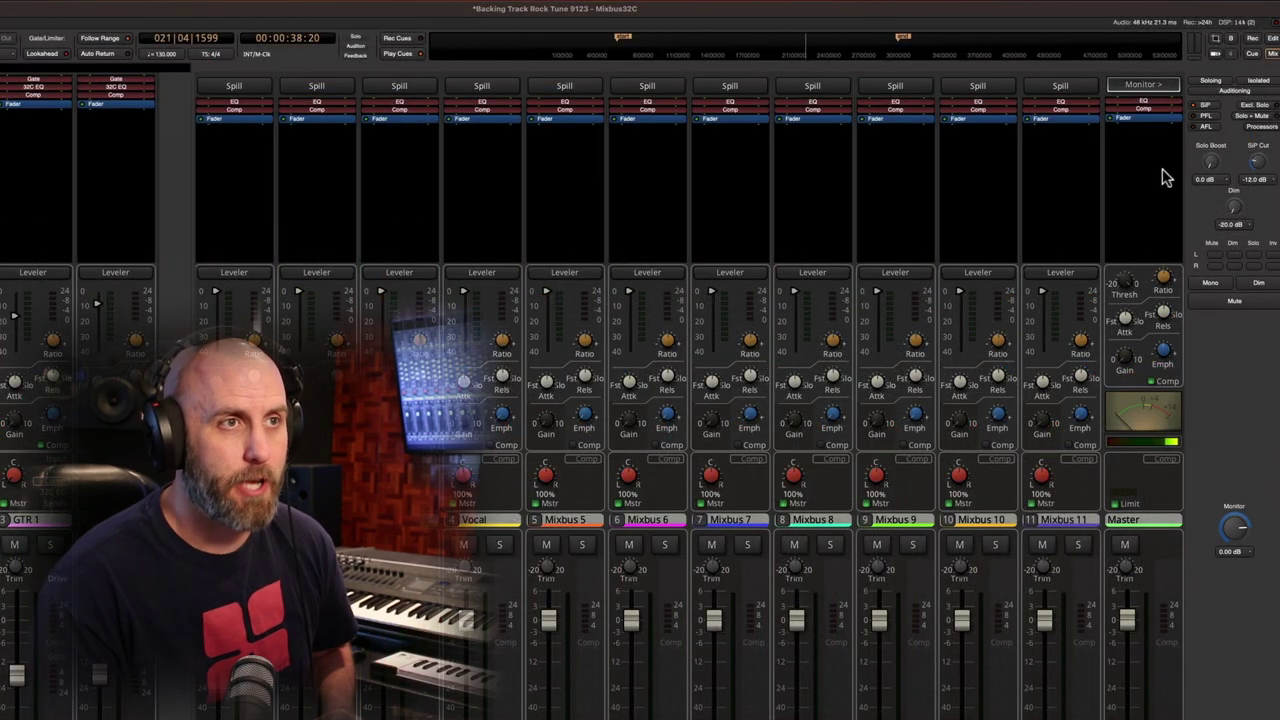
Place the Master fader ahead of the compressor, start playback, and set compressor gain to 2.5 dB.
{"action": "left_click_drag", "start_coordinate": [1142, 115], "coordinate": [1143, 103]}
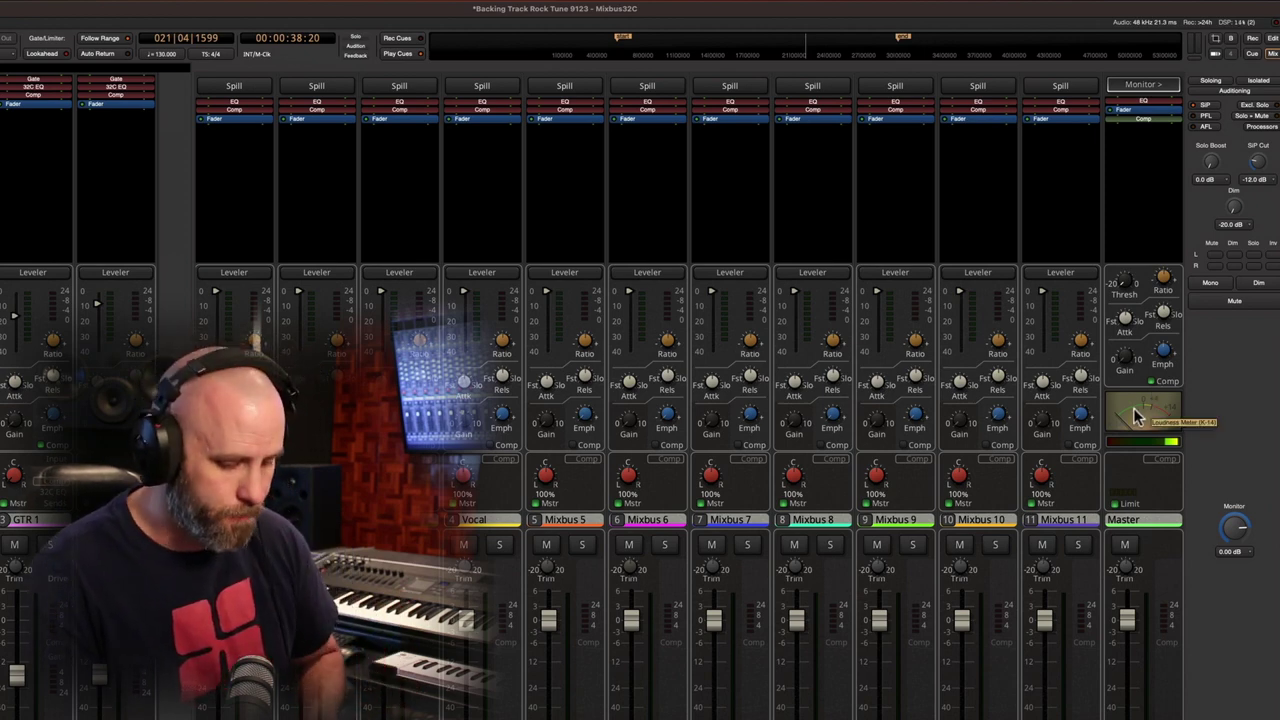
{"action": "key", "text": "space"}
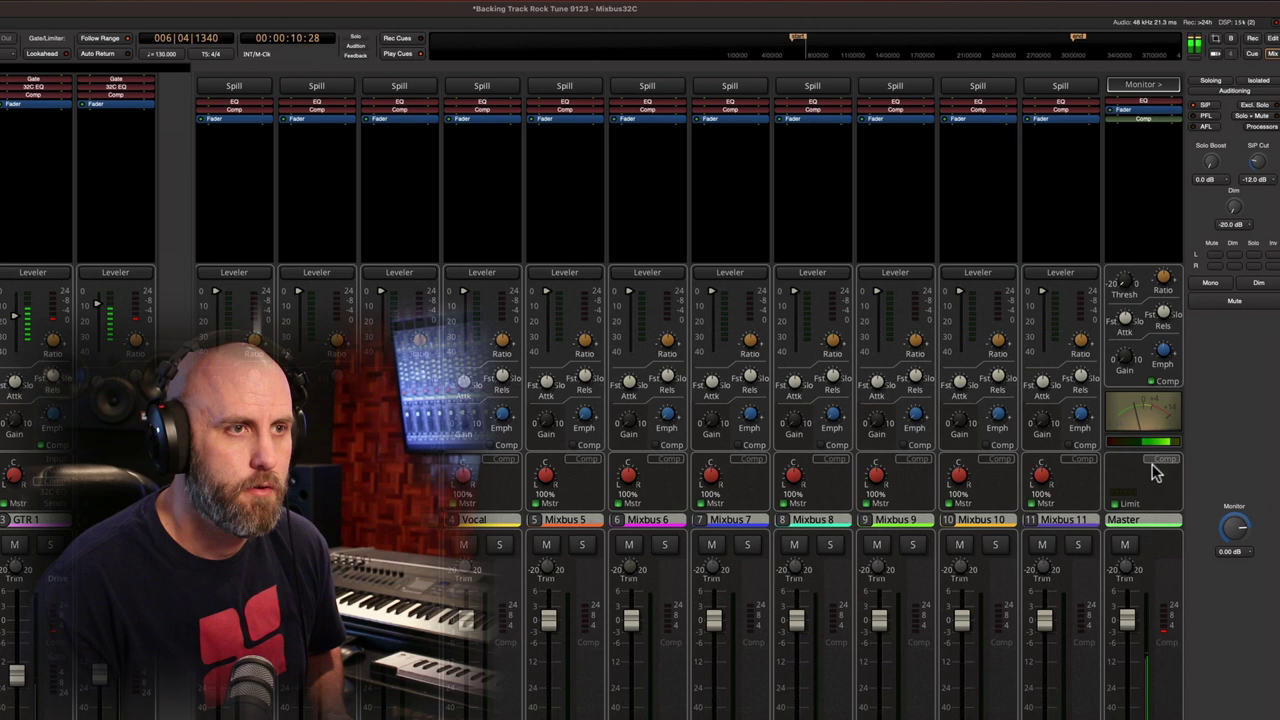
{"action": "mouse_move", "coordinate": [1176, 333]}
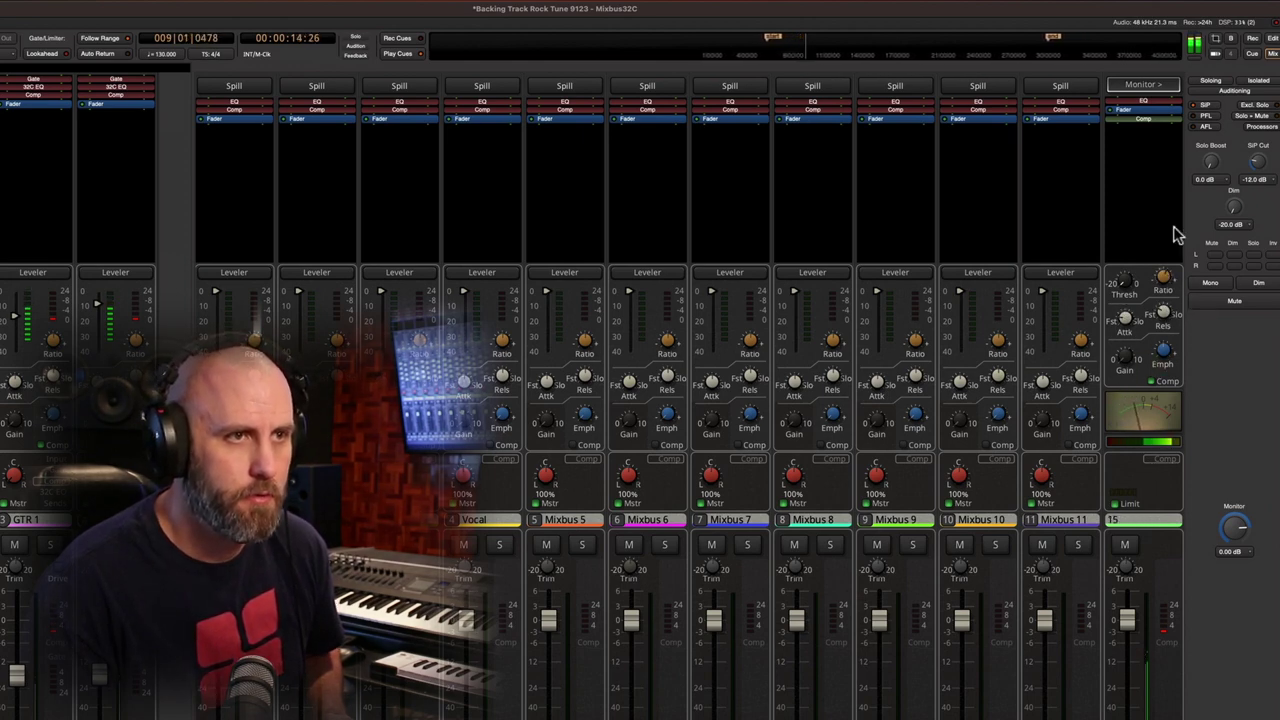
{"action": "mouse_move", "coordinate": [1130, 368]}
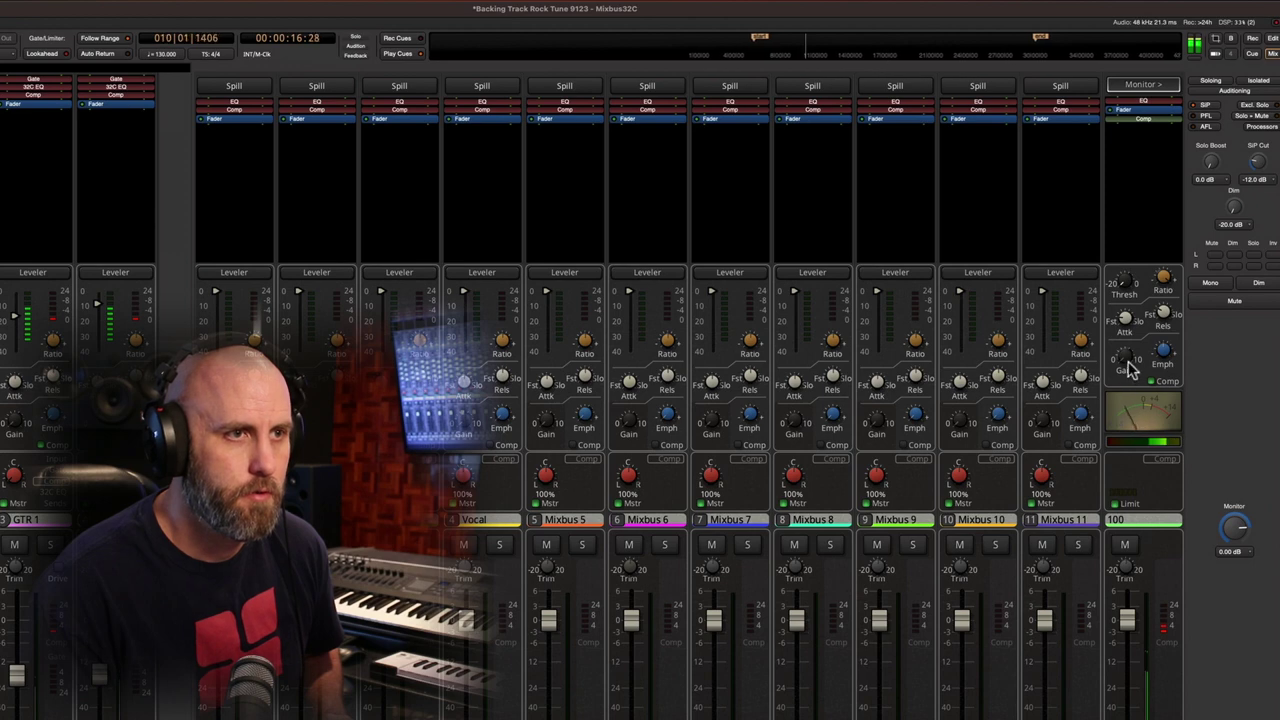
{"action": "left_click_drag", "start_coordinate": [1130, 368], "coordinate": [1137, 305]}
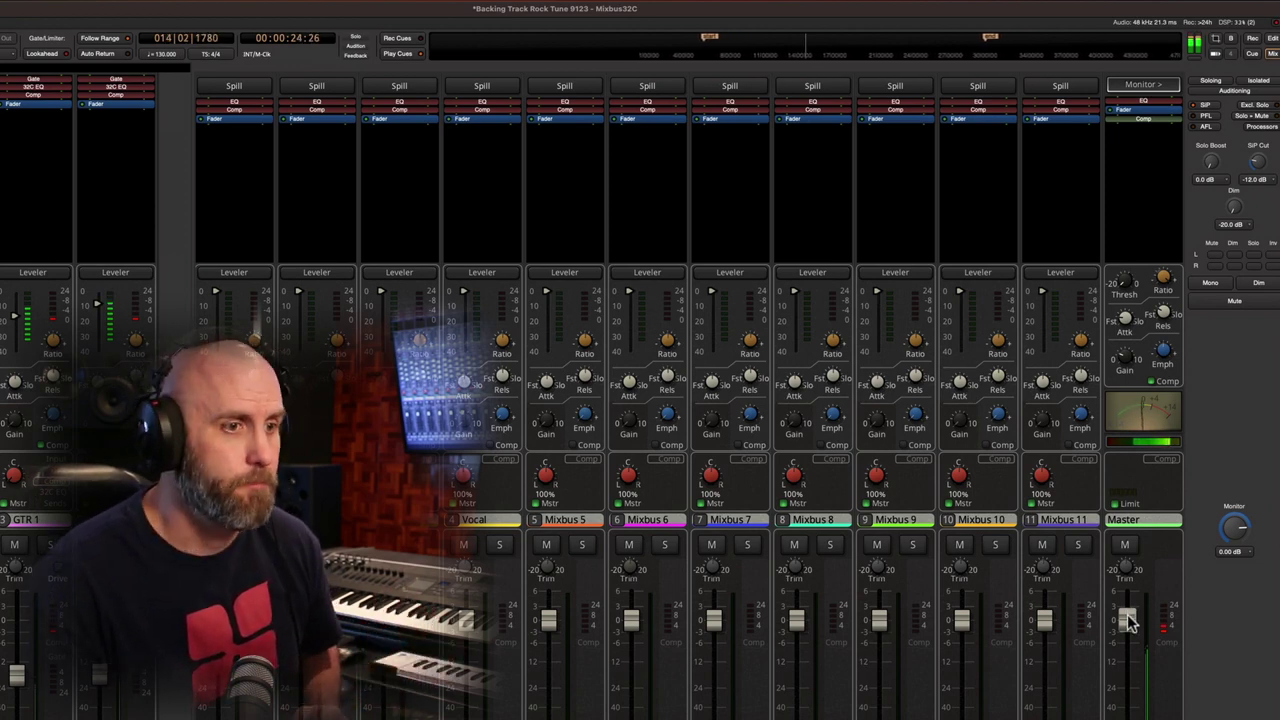
Pull the Master fader down and back to about 0 dB, then raise Master trim to 6.40 dB.
{"action": "left_click_drag", "start_coordinate": [1127, 620], "coordinate": [1130, 719]}
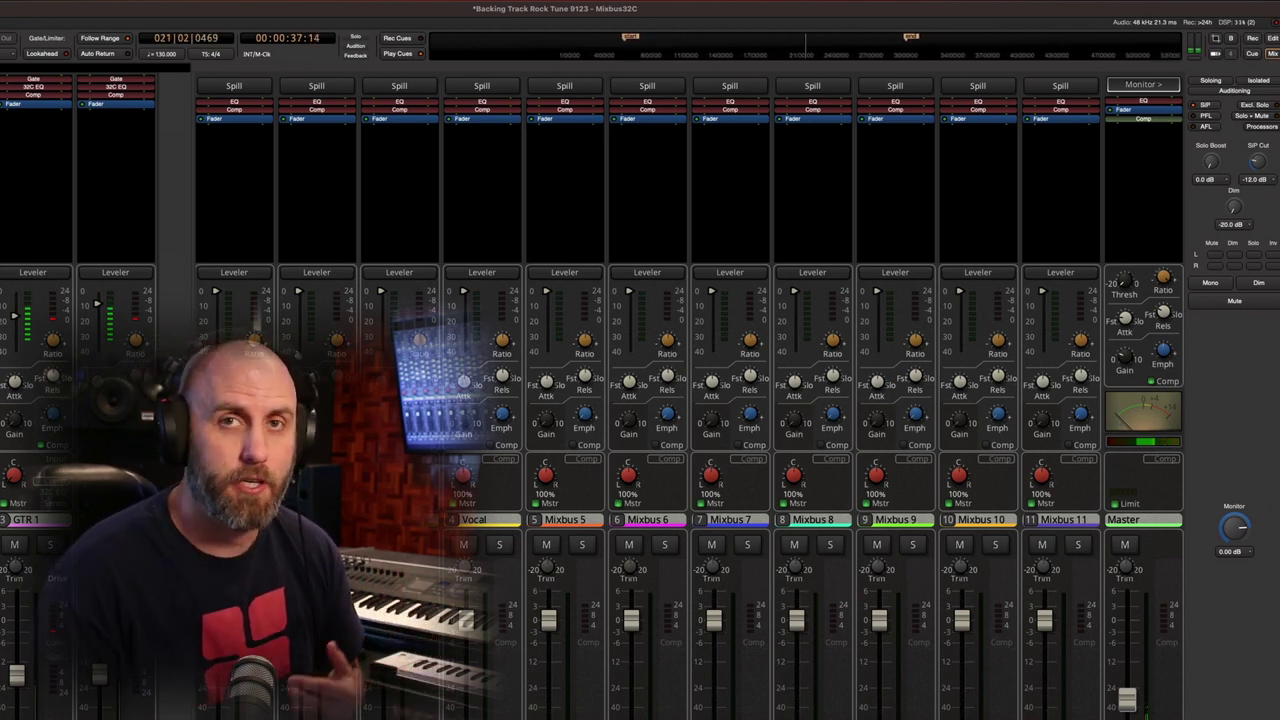
{"action": "key", "text": "q"}
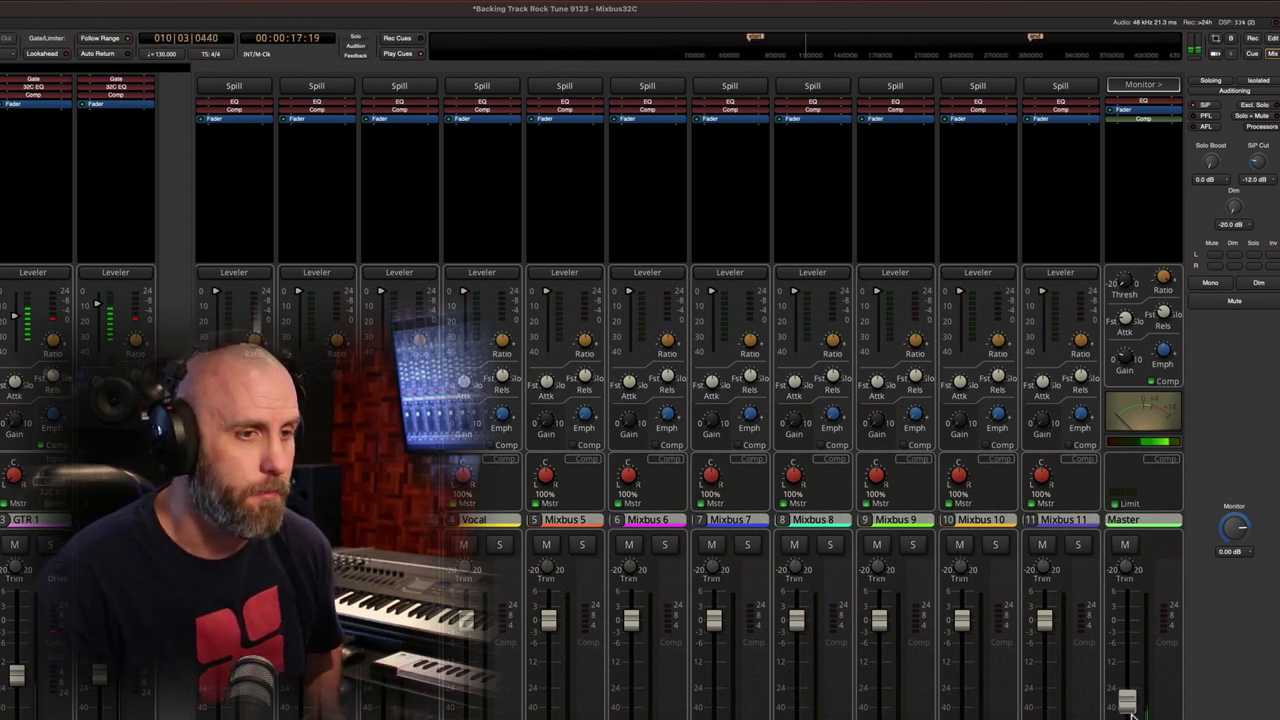
{"action": "left_click_drag", "start_coordinate": [1132, 711], "coordinate": [1135, 585]}
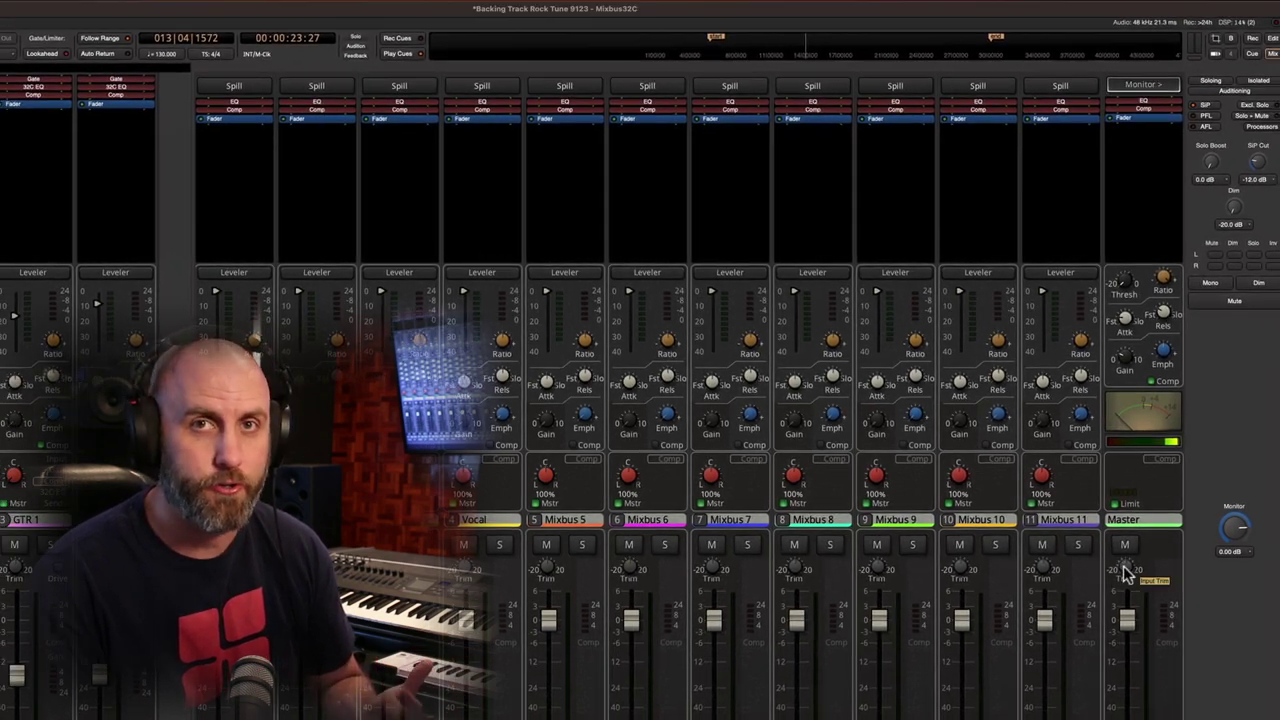
{"action": "left_click_drag", "start_coordinate": [1129, 586], "coordinate": [1157, 553]}
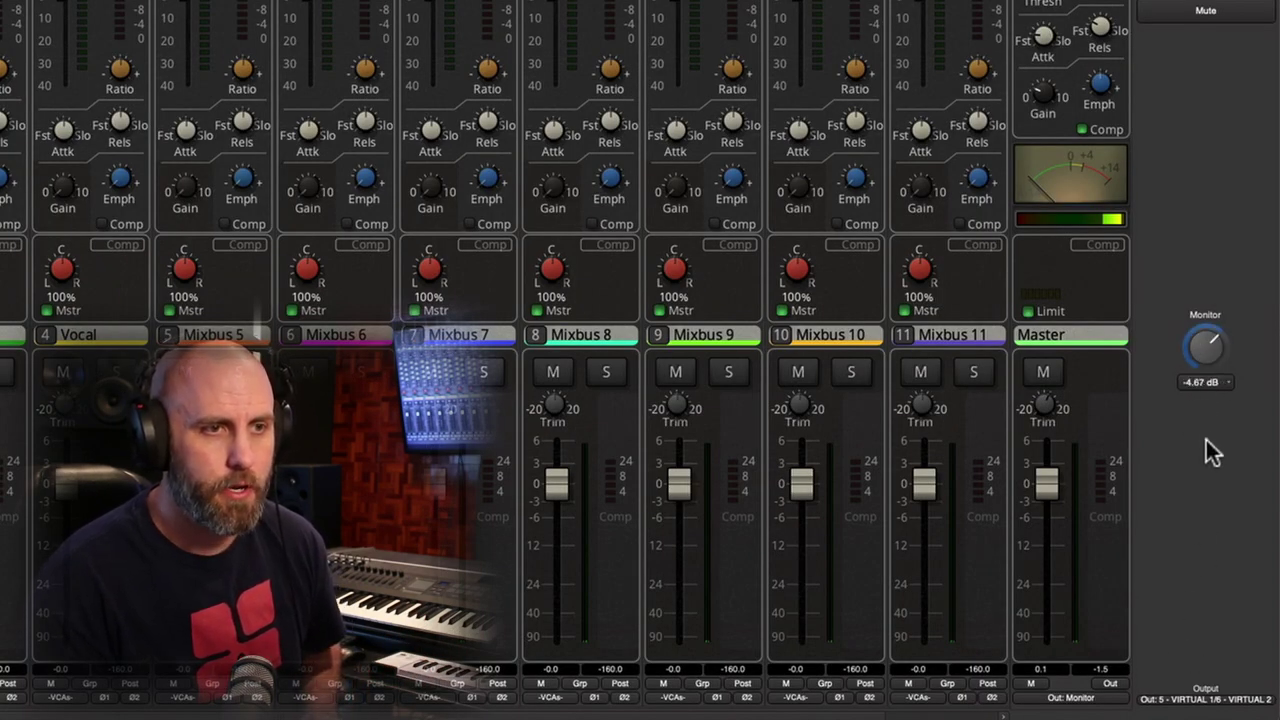
Sweep the Monitor knob, then choose the 0 dB preset so the monitor reads 0.00 dB.
{"action": "left_click_drag", "start_coordinate": [1208, 424], "coordinate": [1208, 517]}
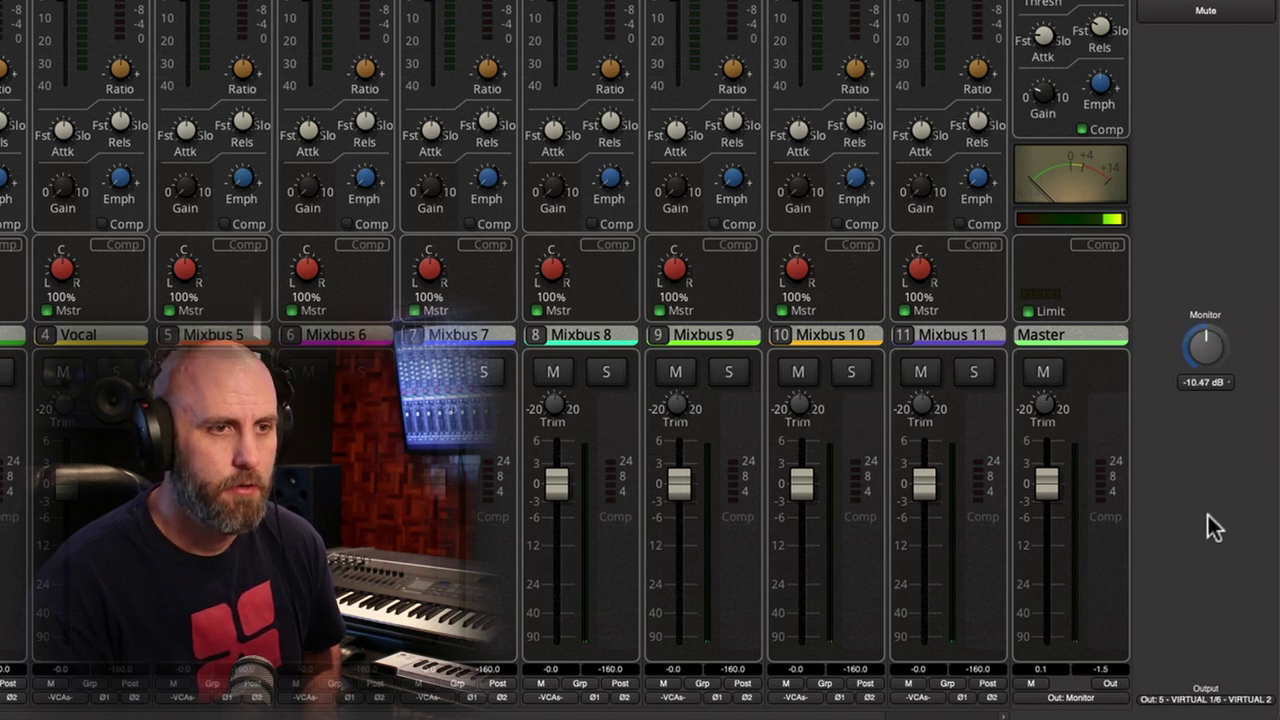
{"action": "left_click_drag", "start_coordinate": [1202, 578], "coordinate": [1229, 491]}
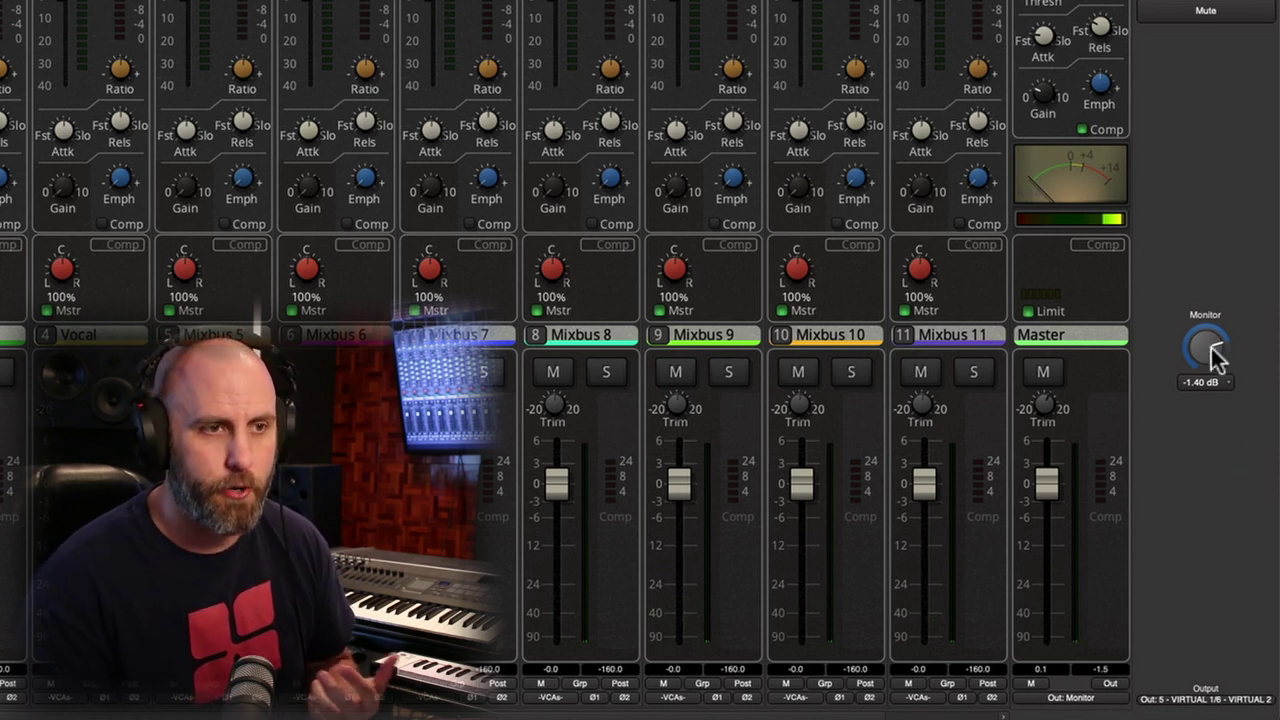
{"action": "left_click", "coordinate": [1214, 383]}
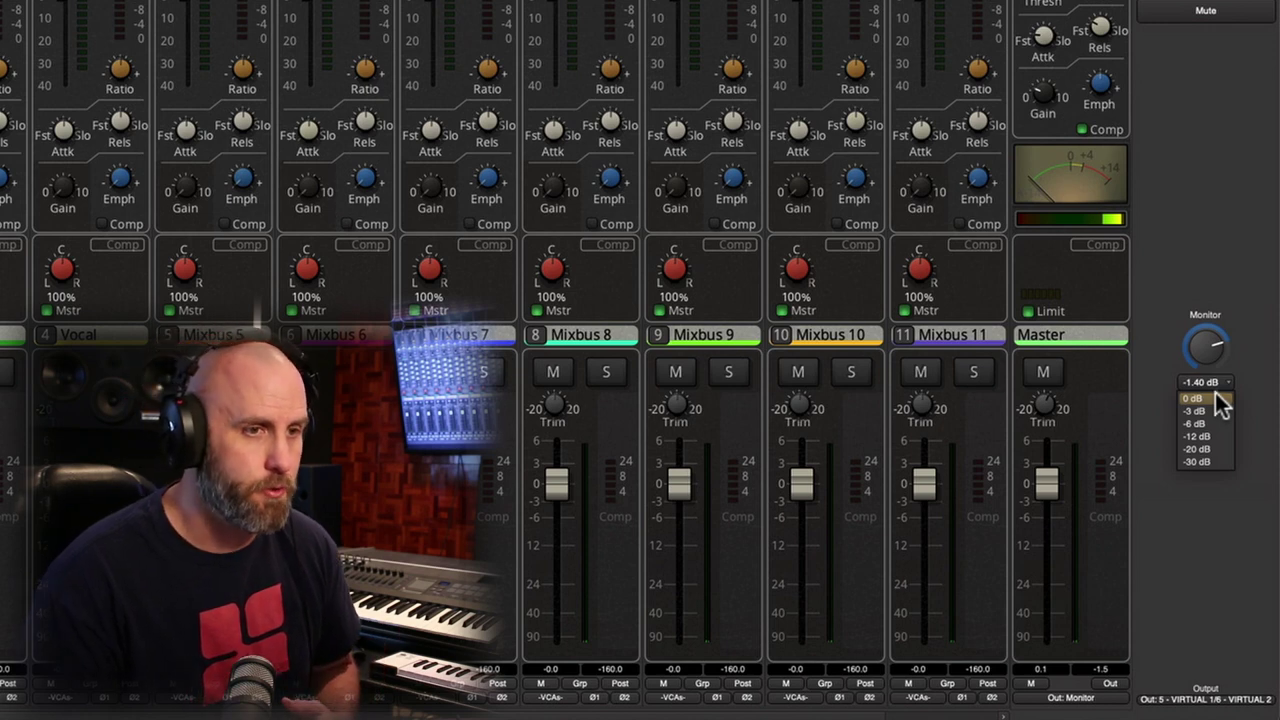
{"action": "left_click", "coordinate": [1219, 397]}
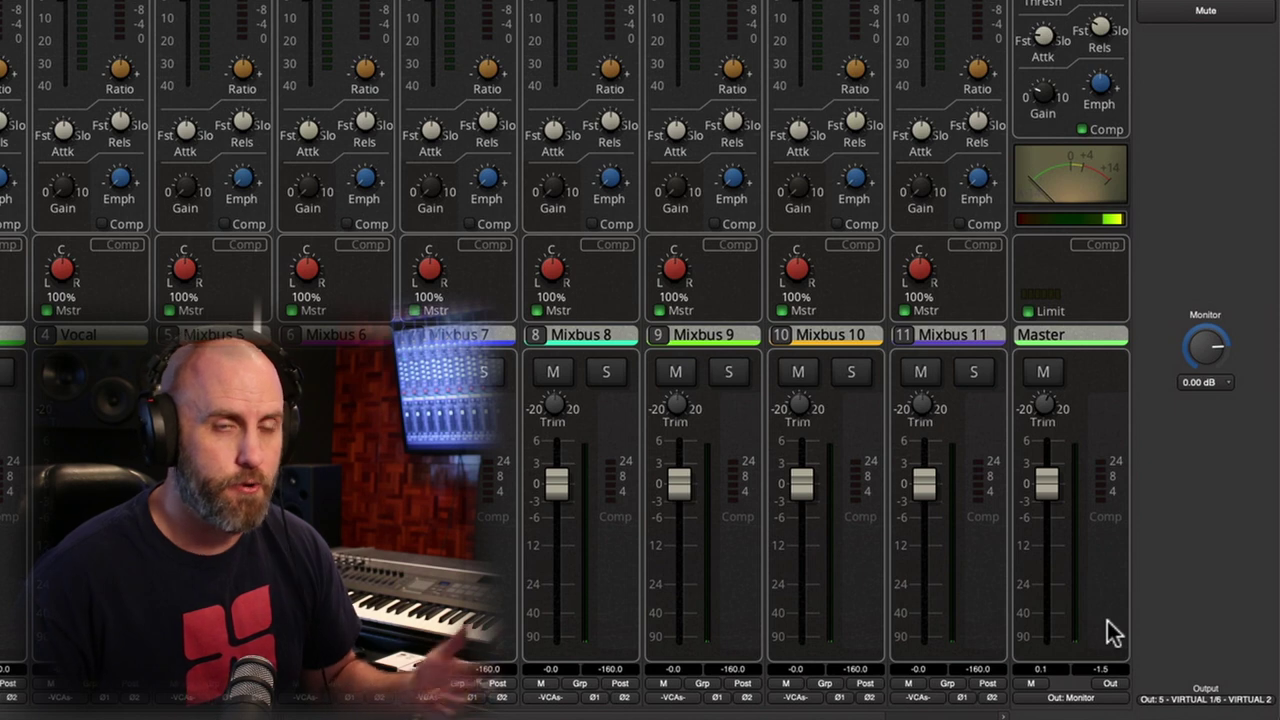
Route the Master output to out 1 - MON L + 2 - MON R, keeping the monitor output on VIRTUAL.
{"action": "left_click", "coordinate": [1098, 703]}
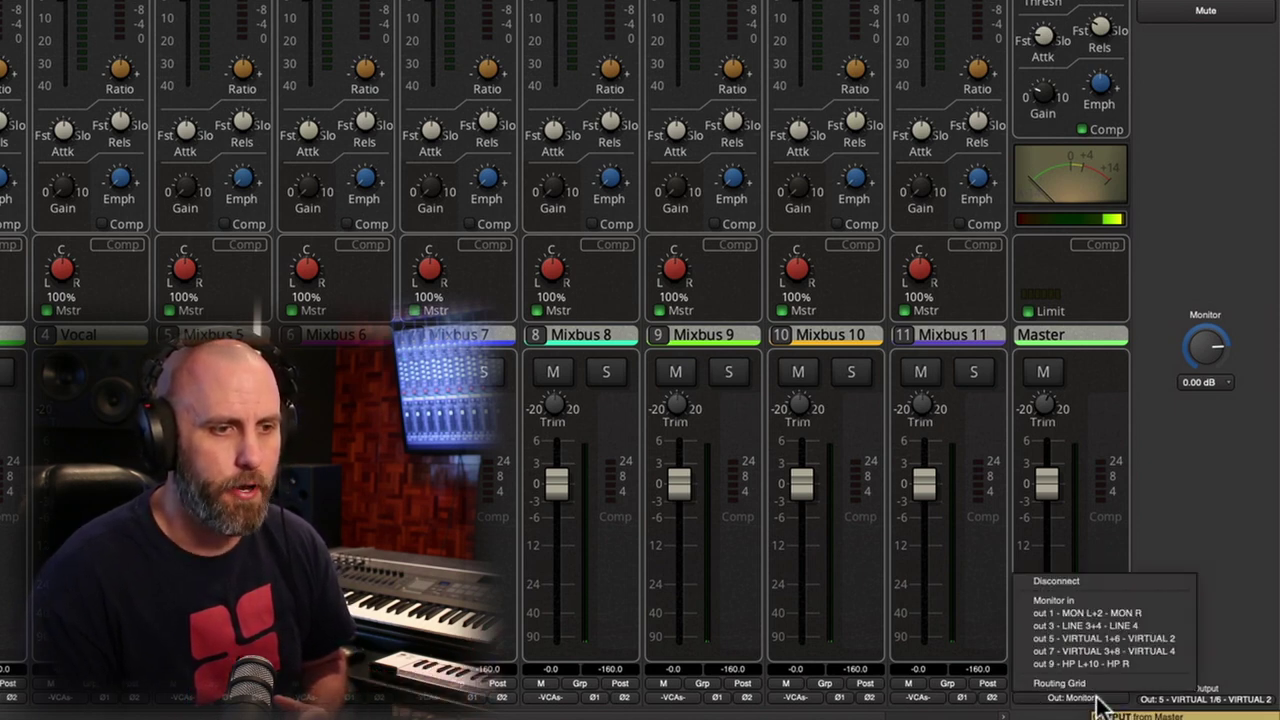
{"action": "left_click", "coordinate": [1120, 612]}
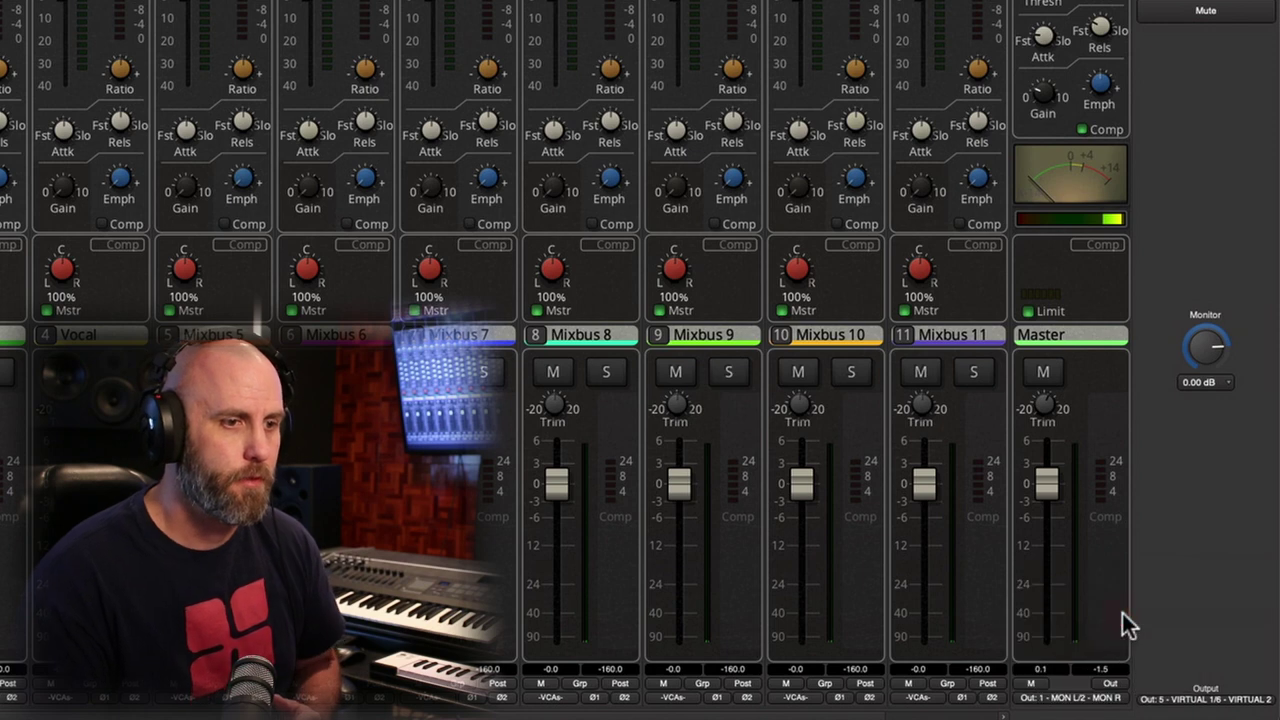
{"action": "left_click", "coordinate": [1218, 702]}
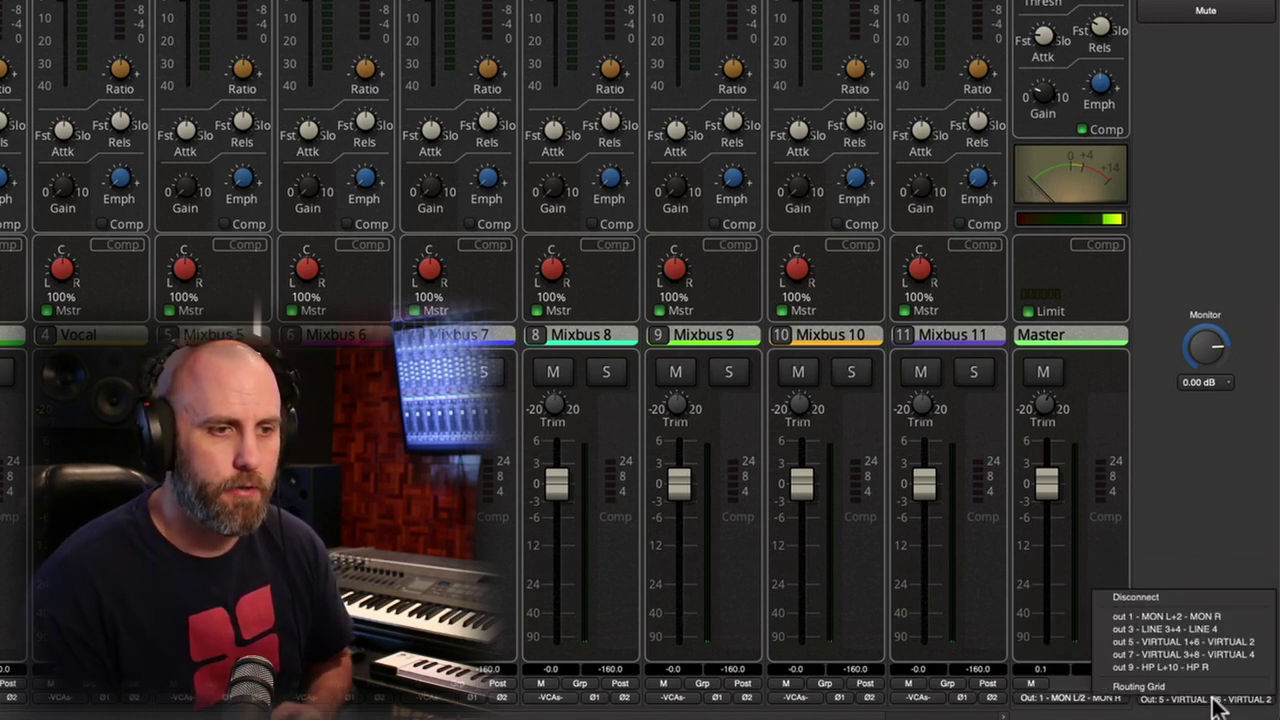
{"action": "left_click", "coordinate": [1224, 642]}
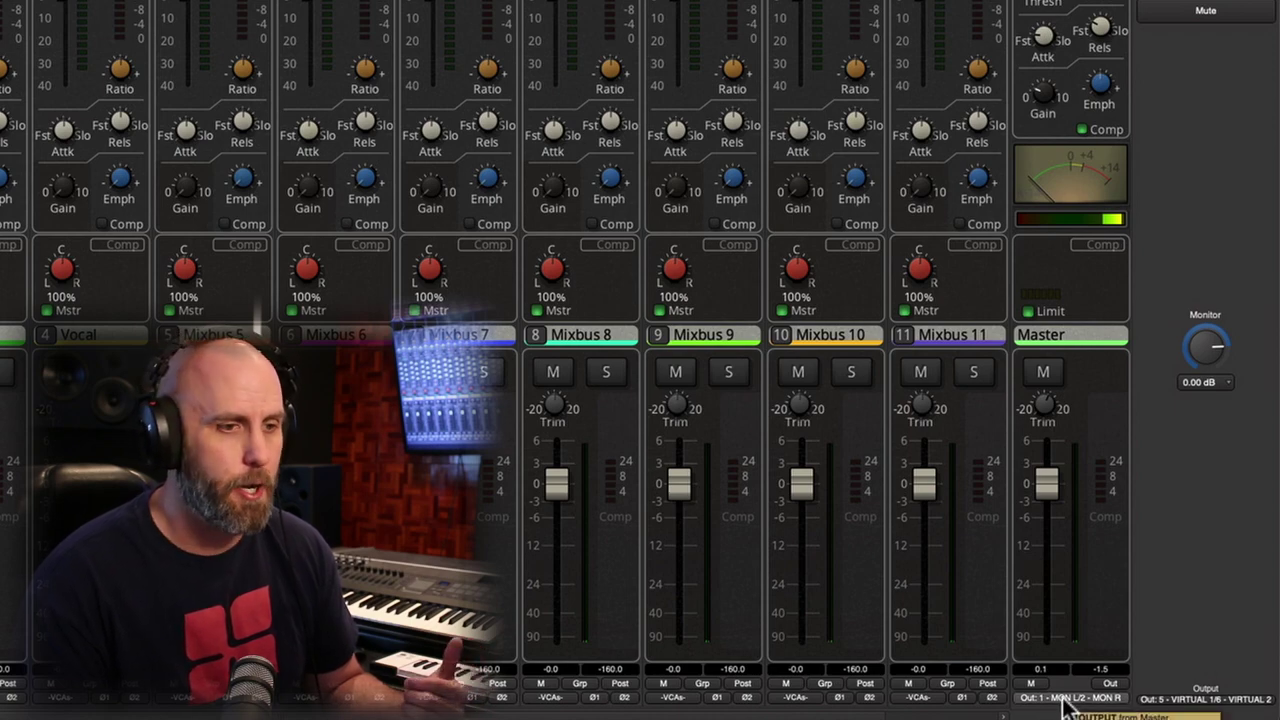
Open Audio Connections with Alt+P, show the Busses sources, and scroll down to Master out.
{"action": "key", "text": "alt+p"}
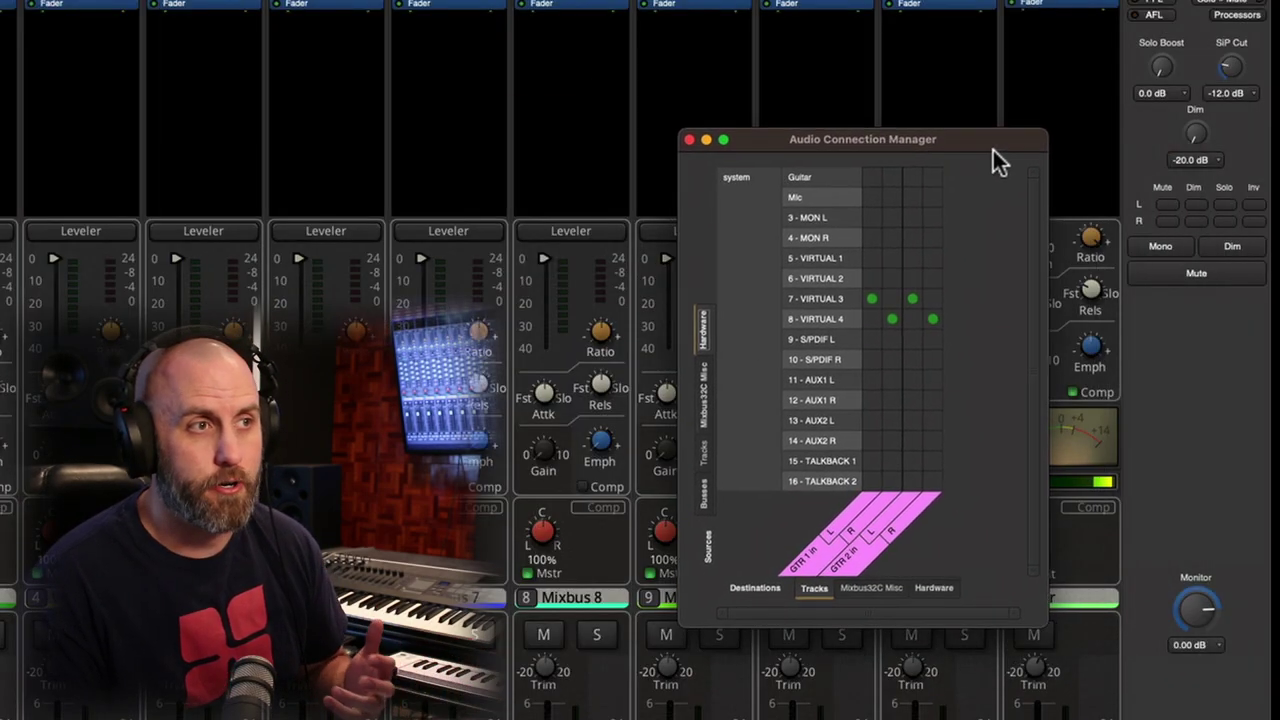
{"action": "left_click", "coordinate": [703, 492]}
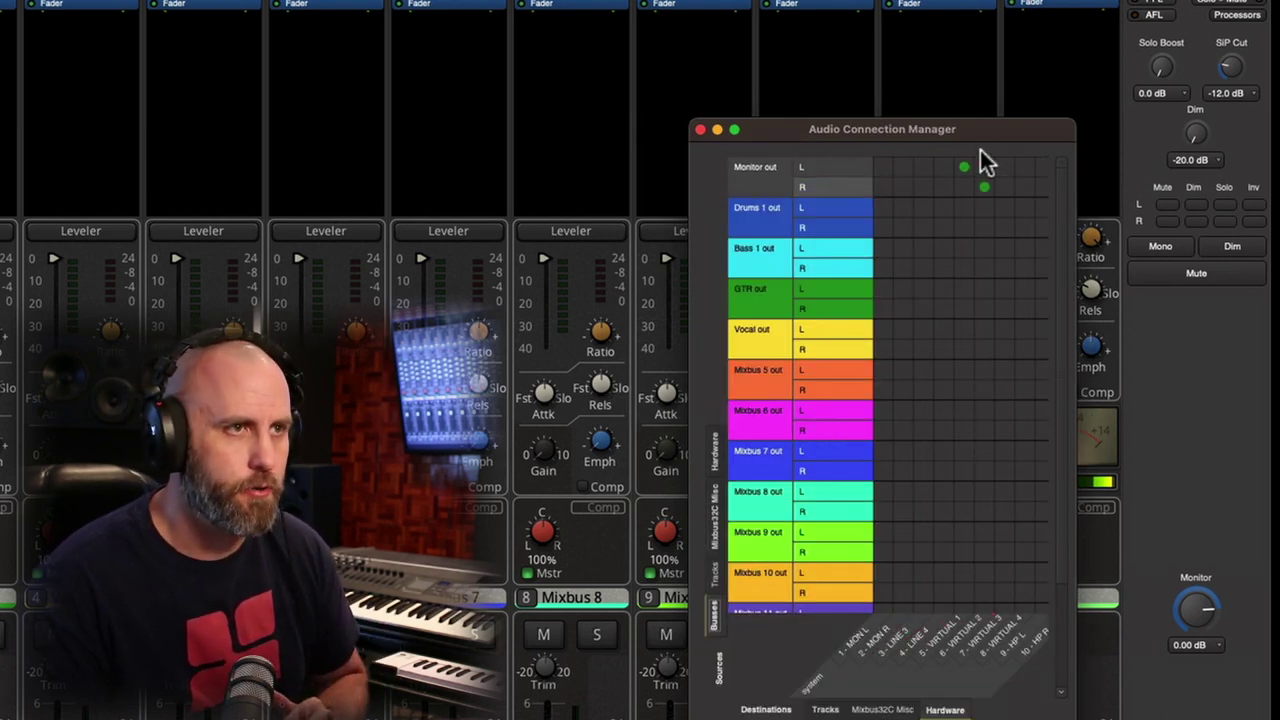
{"action": "scroll", "coordinate": [897, 336], "scroll_direction": "down", "scroll_amount": 3}
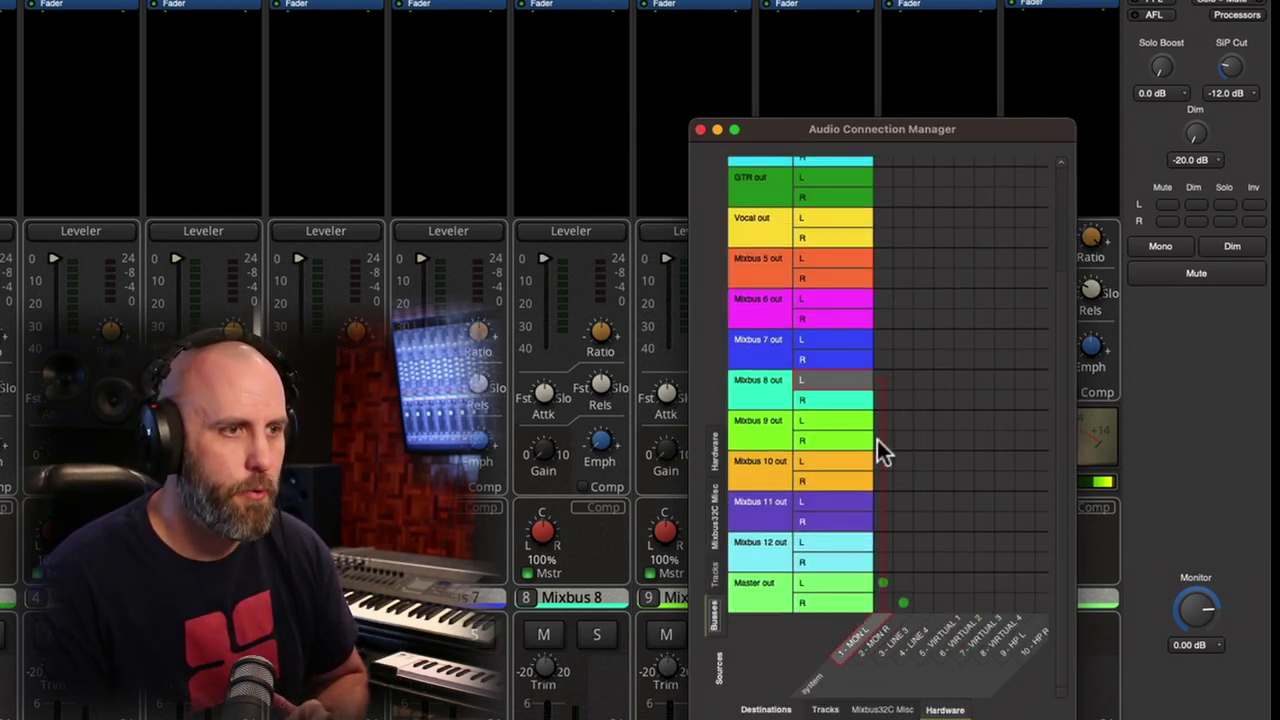